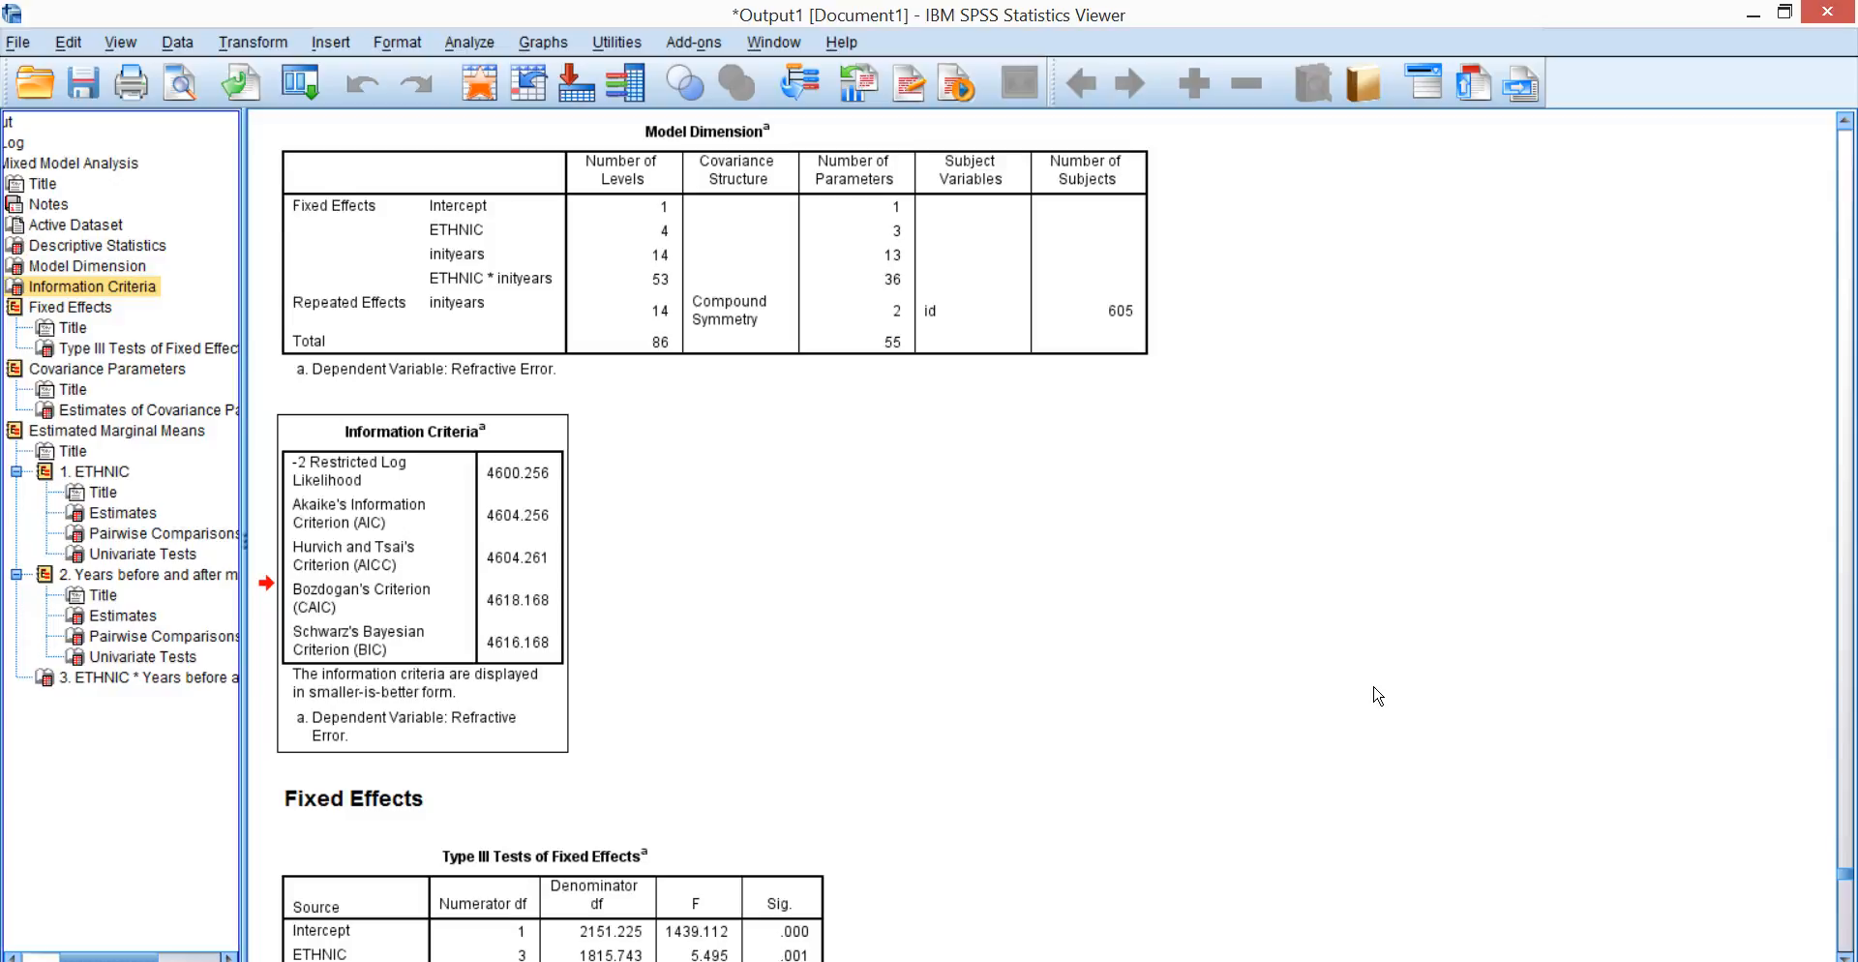
Examine the information criteria, fixed effects tests and covariance parameter estimates of the compound symmetry model in the output.
{"action": "scroll", "coordinate": [1378, 697], "scroll_direction": "down", "scroll_amount": 5}
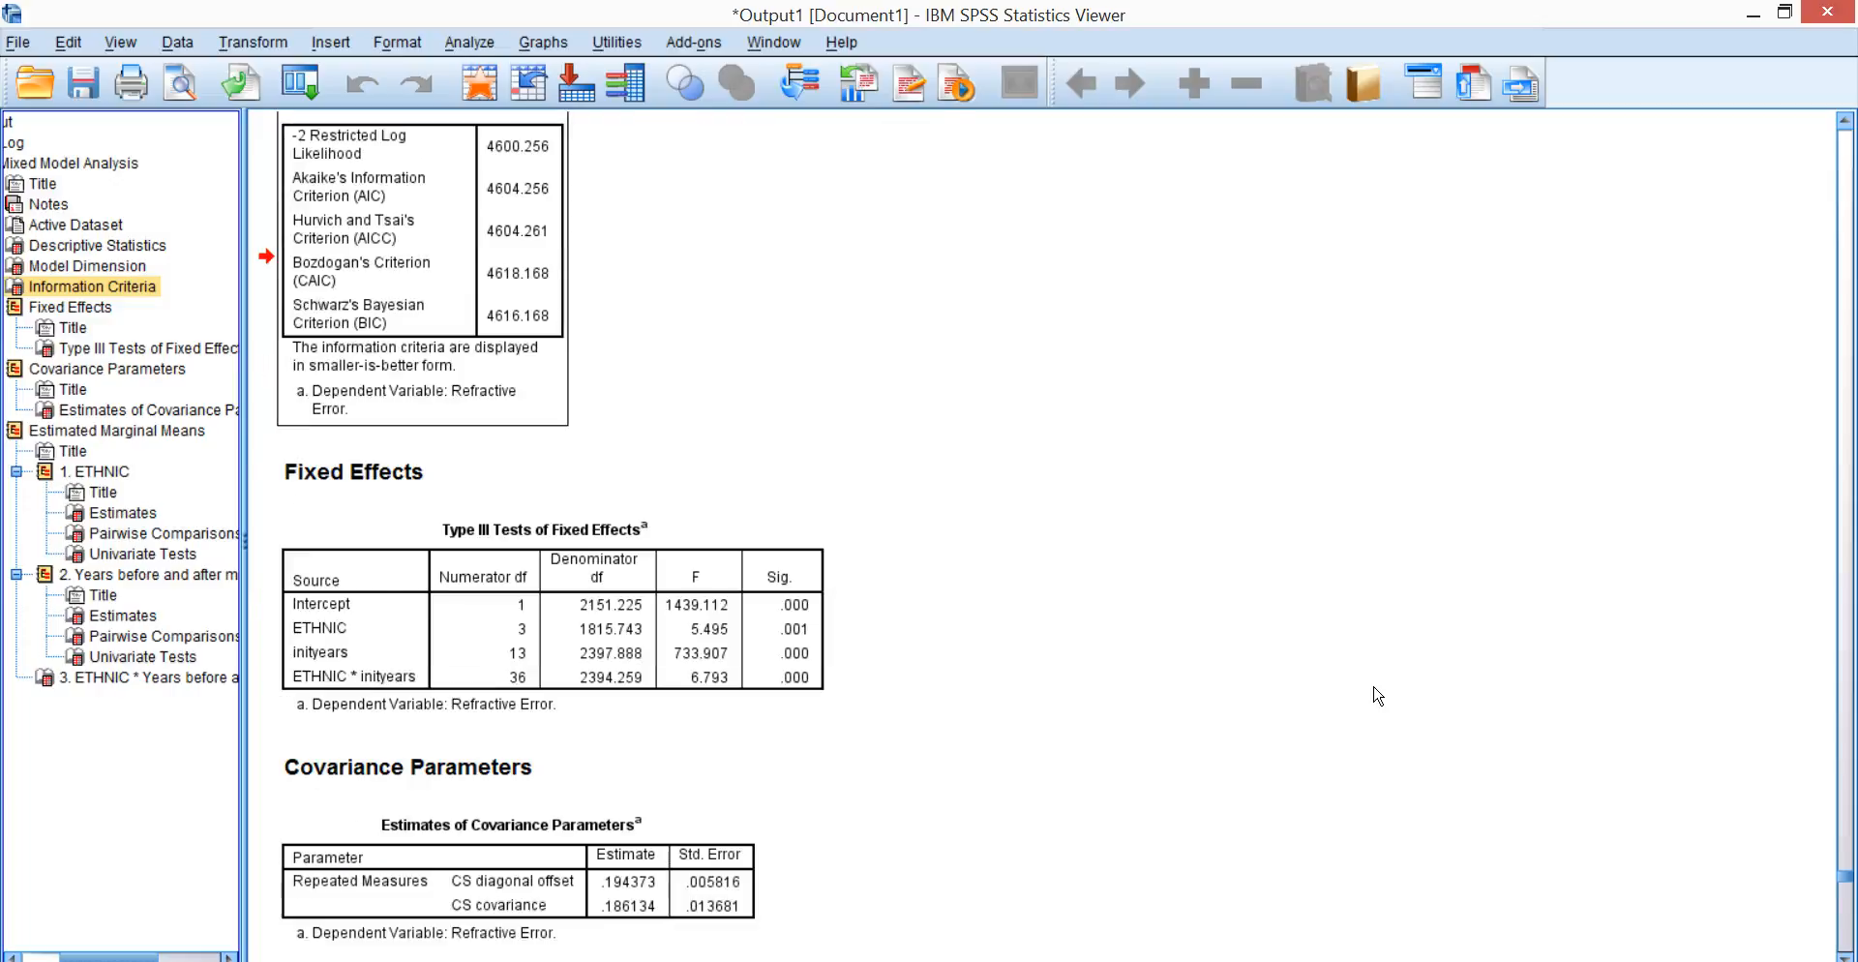
{"action": "scroll", "coordinate": [1379, 696], "scroll_direction": "up", "scroll_amount": 1}
{"action": "left_click", "coordinate": [667, 876]}
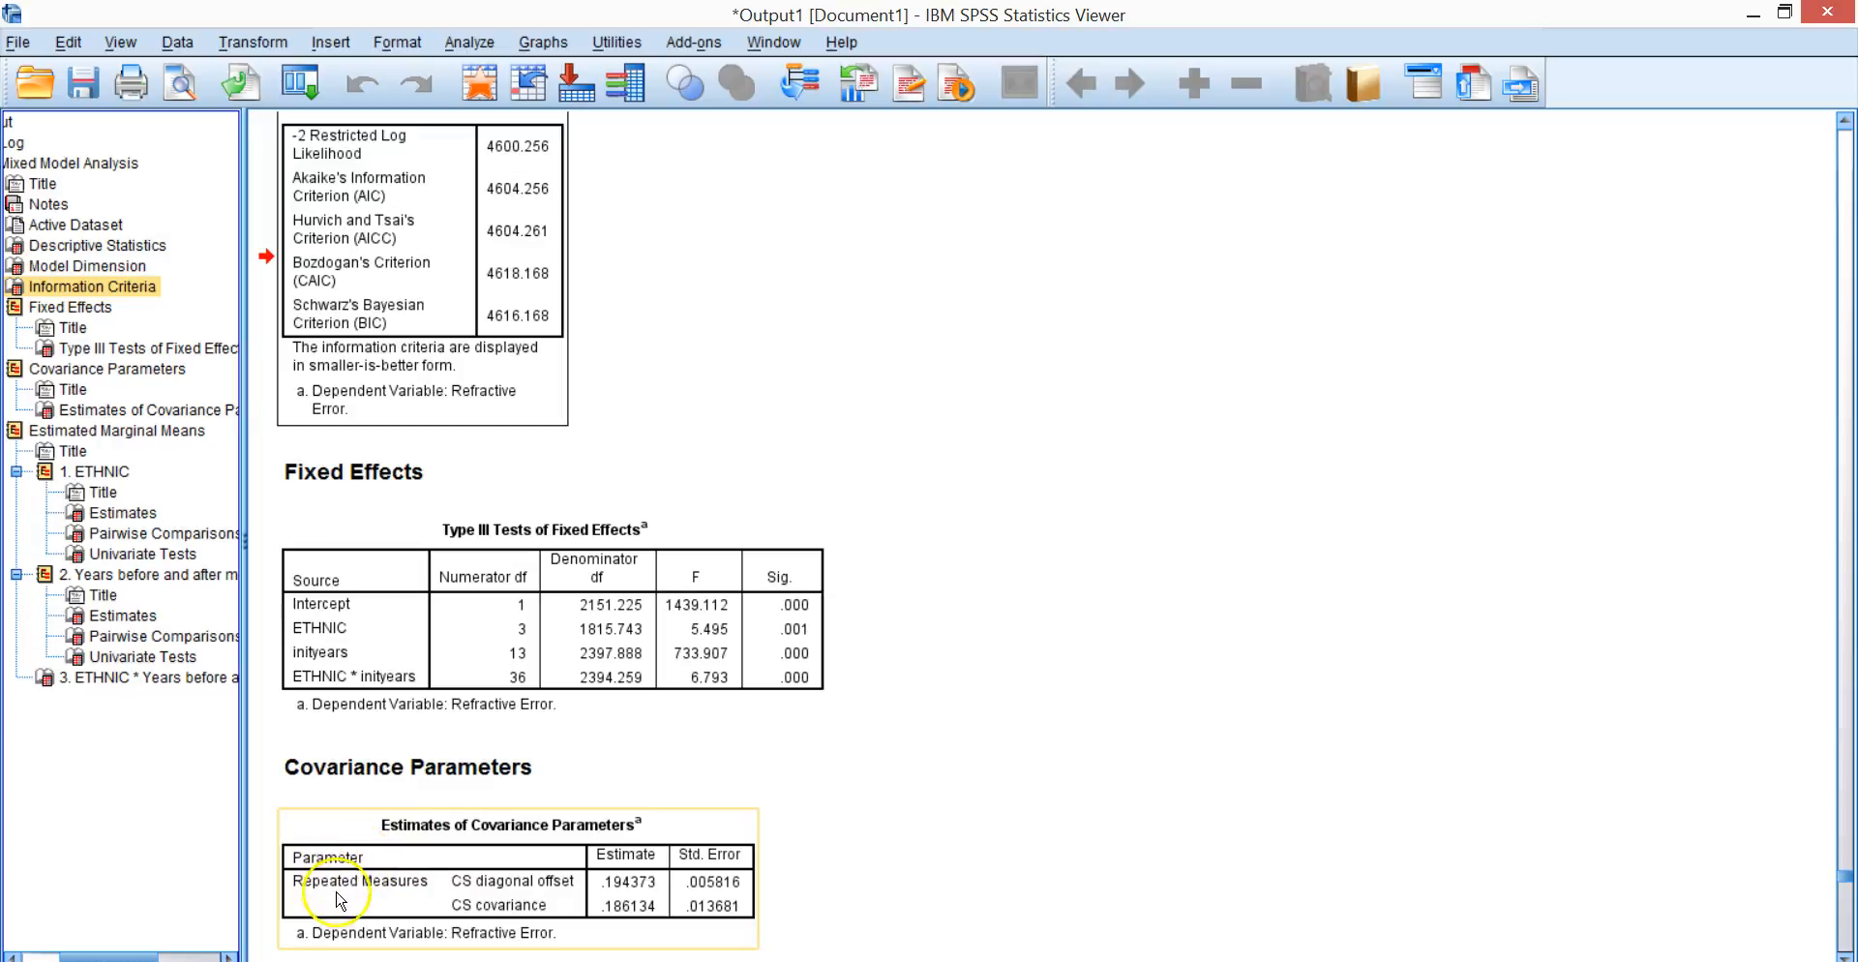
{"action": "left_click", "coordinate": [786, 900]}
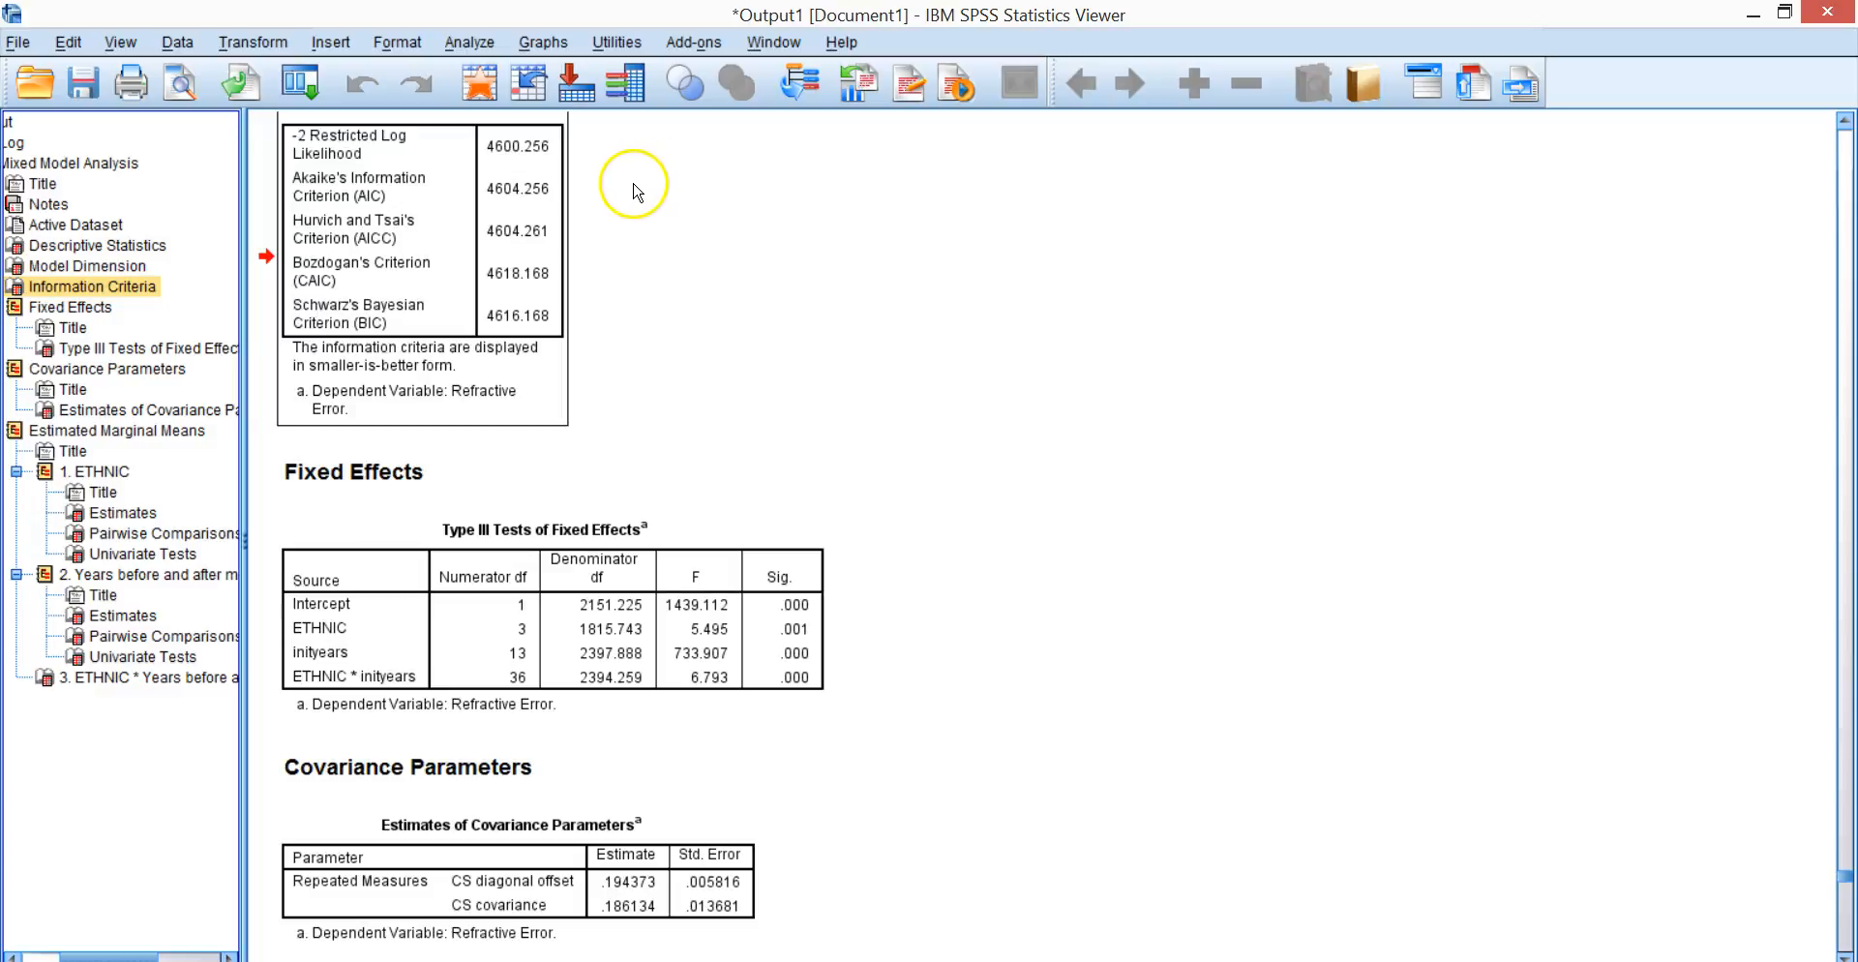
{"action": "left_click", "coordinate": [557, 184]}
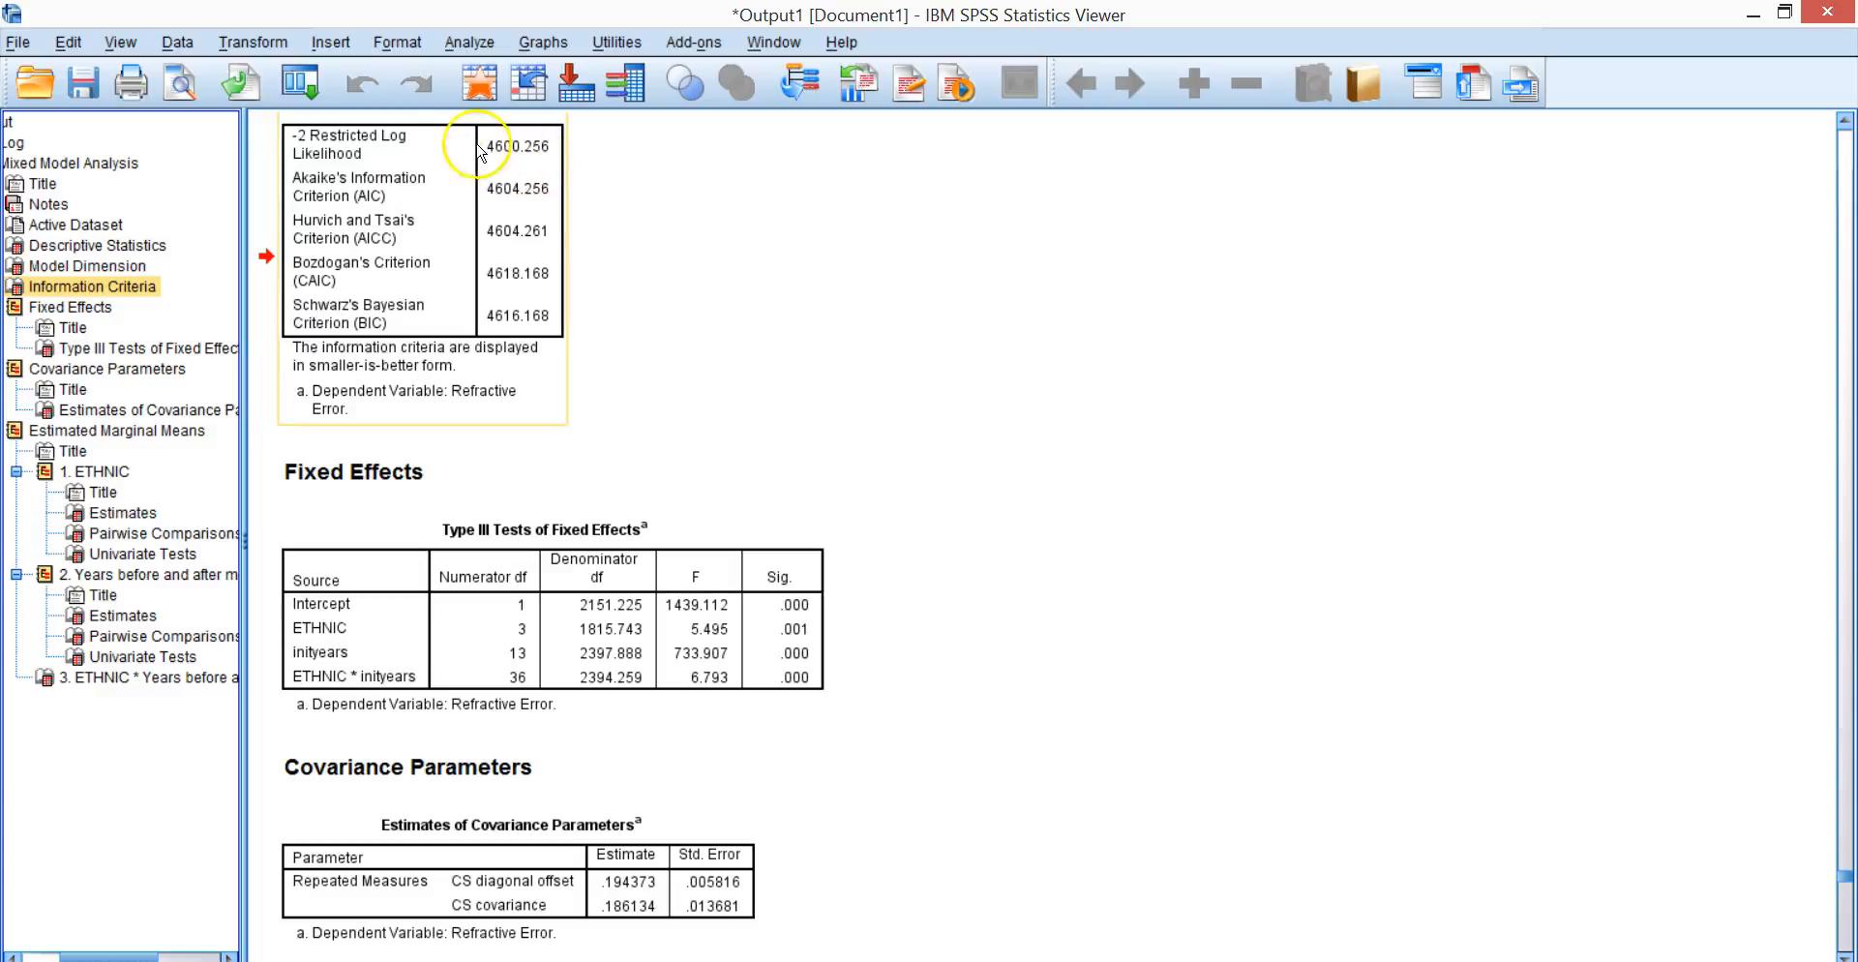
{"action": "scroll", "coordinate": [622, 277], "scroll_direction": "up", "scroll_amount": 2}
{"action": "scroll", "coordinate": [629, 282], "scroll_direction": "down", "scroll_amount": 1}
{"action": "left_click", "coordinate": [612, 274]}
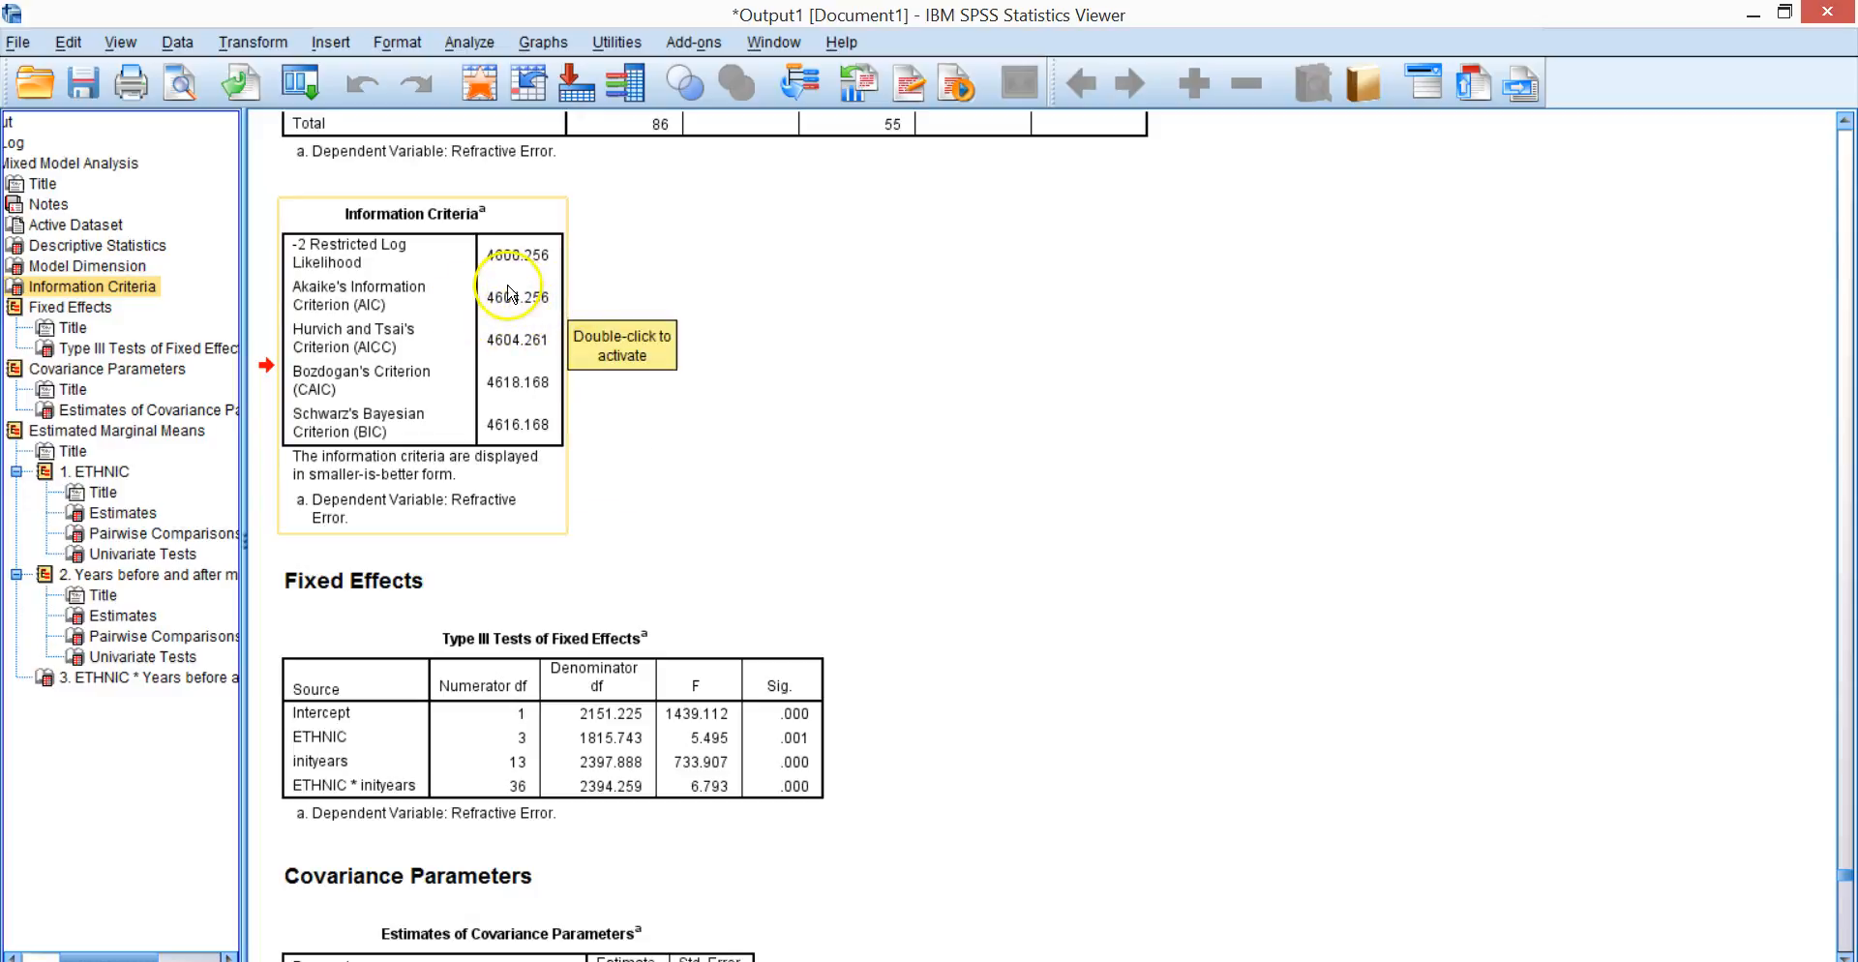
{"action": "left_click", "coordinate": [642, 312]}
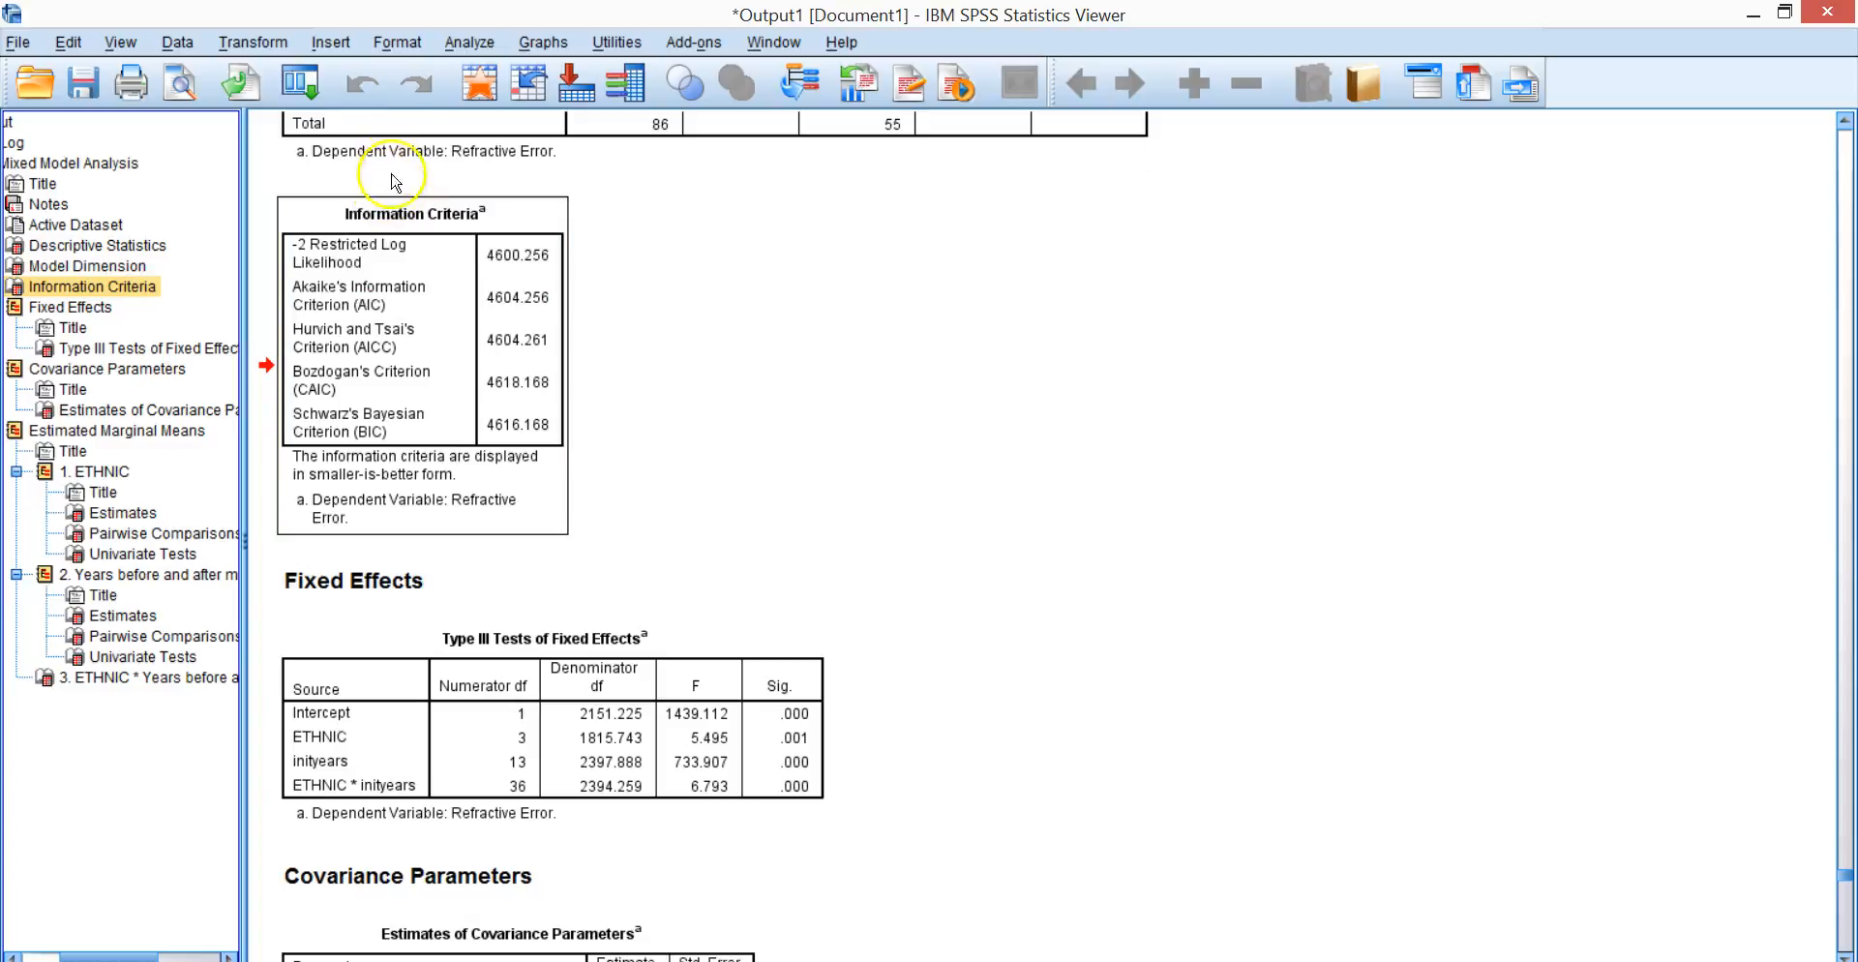
Rerun the linear mixed model on Refractive Error with the repeated covariance type set to AR(1).
{"action": "left_click", "coordinate": [456, 46]}
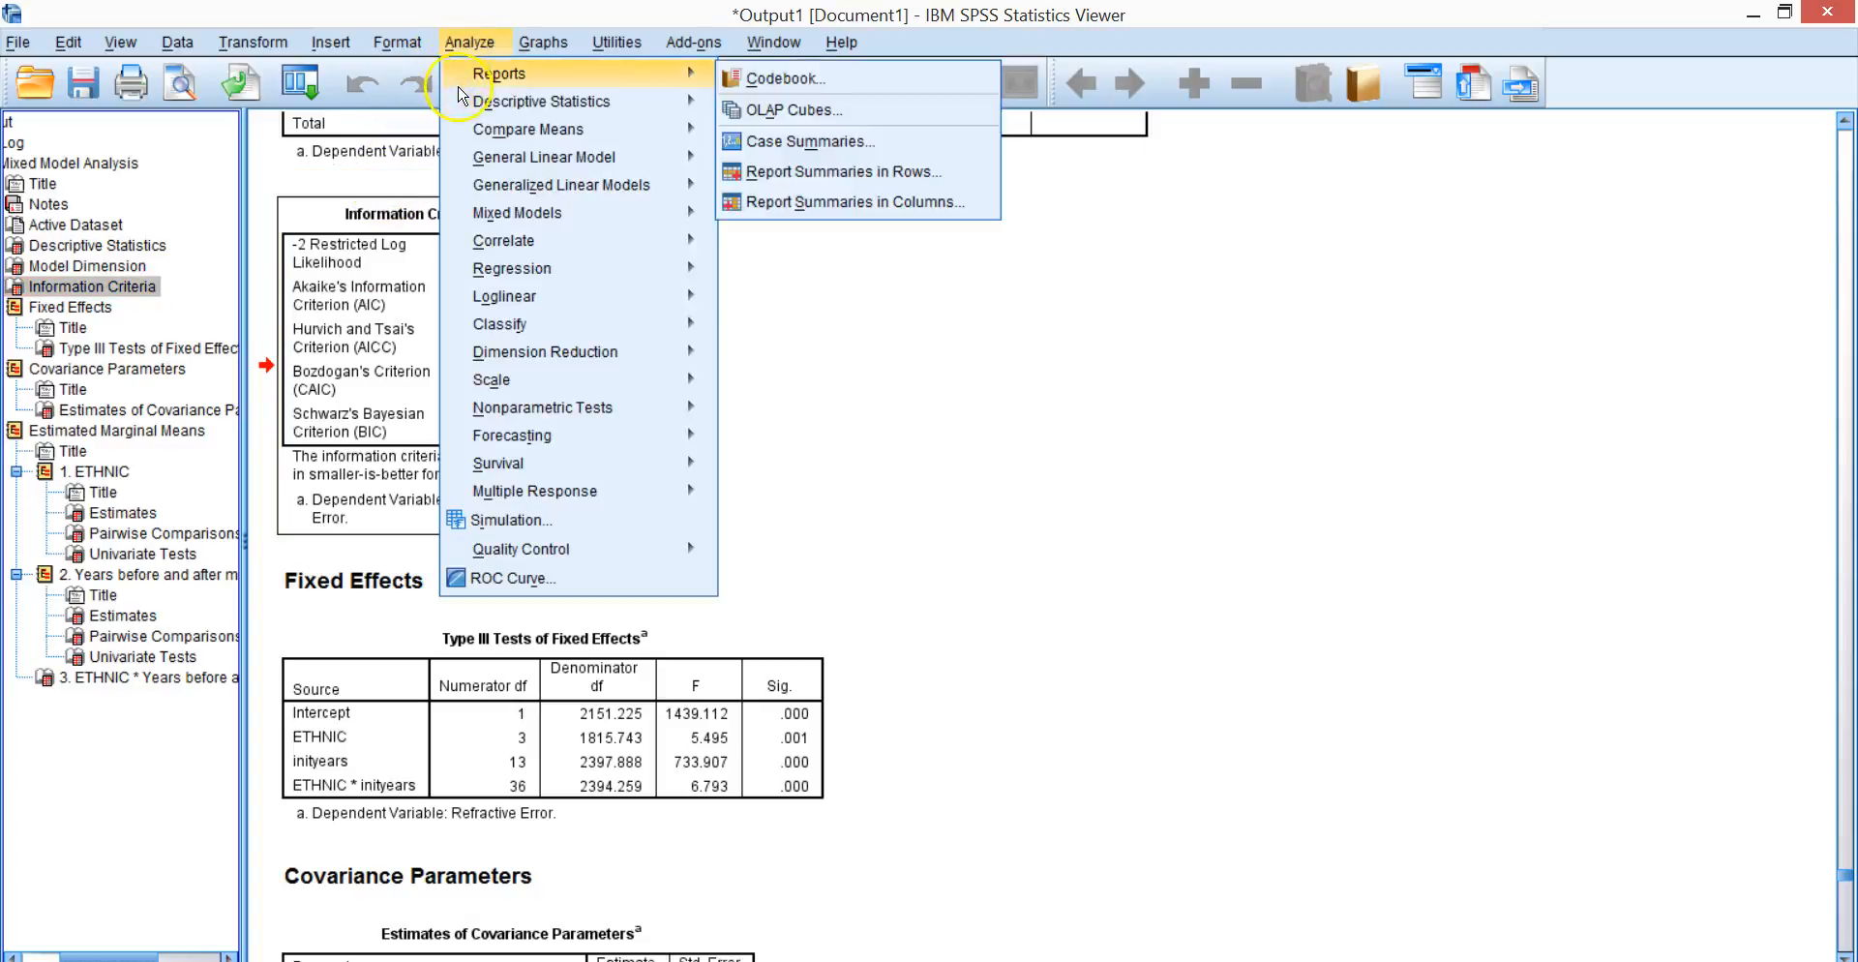
{"action": "mouse_move", "coordinate": [491, 163]}
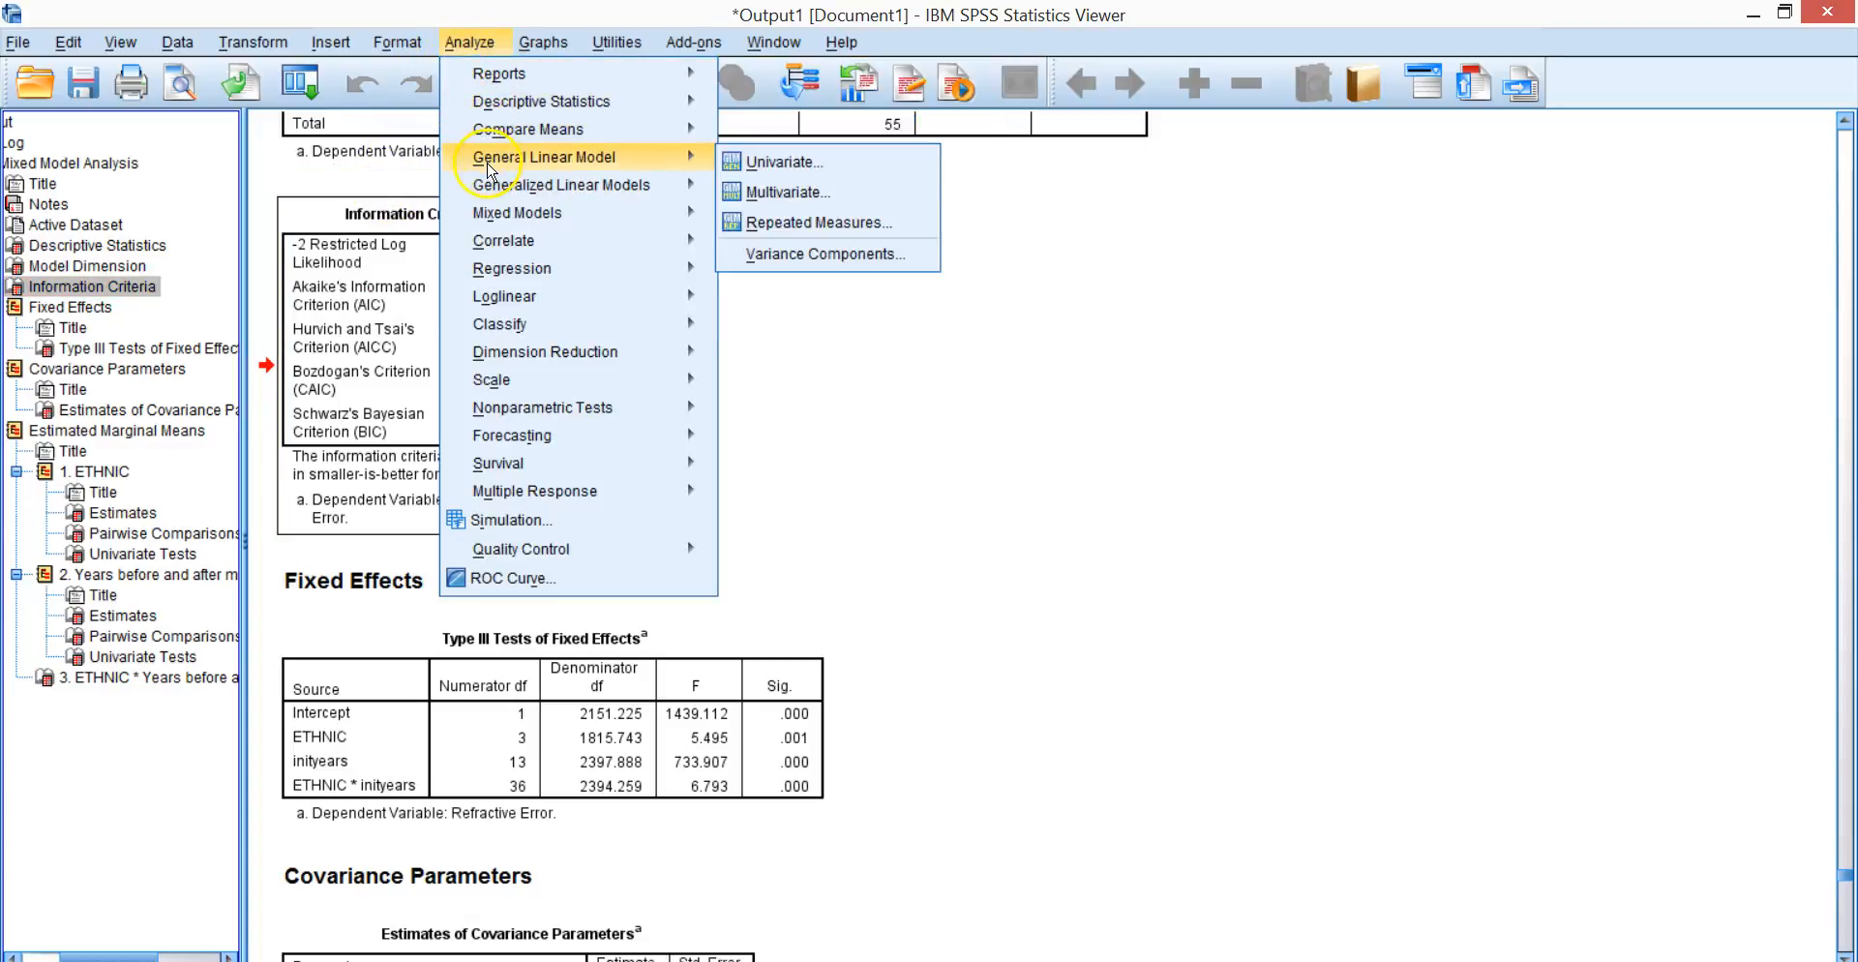
{"action": "mouse_move", "coordinate": [522, 214]}
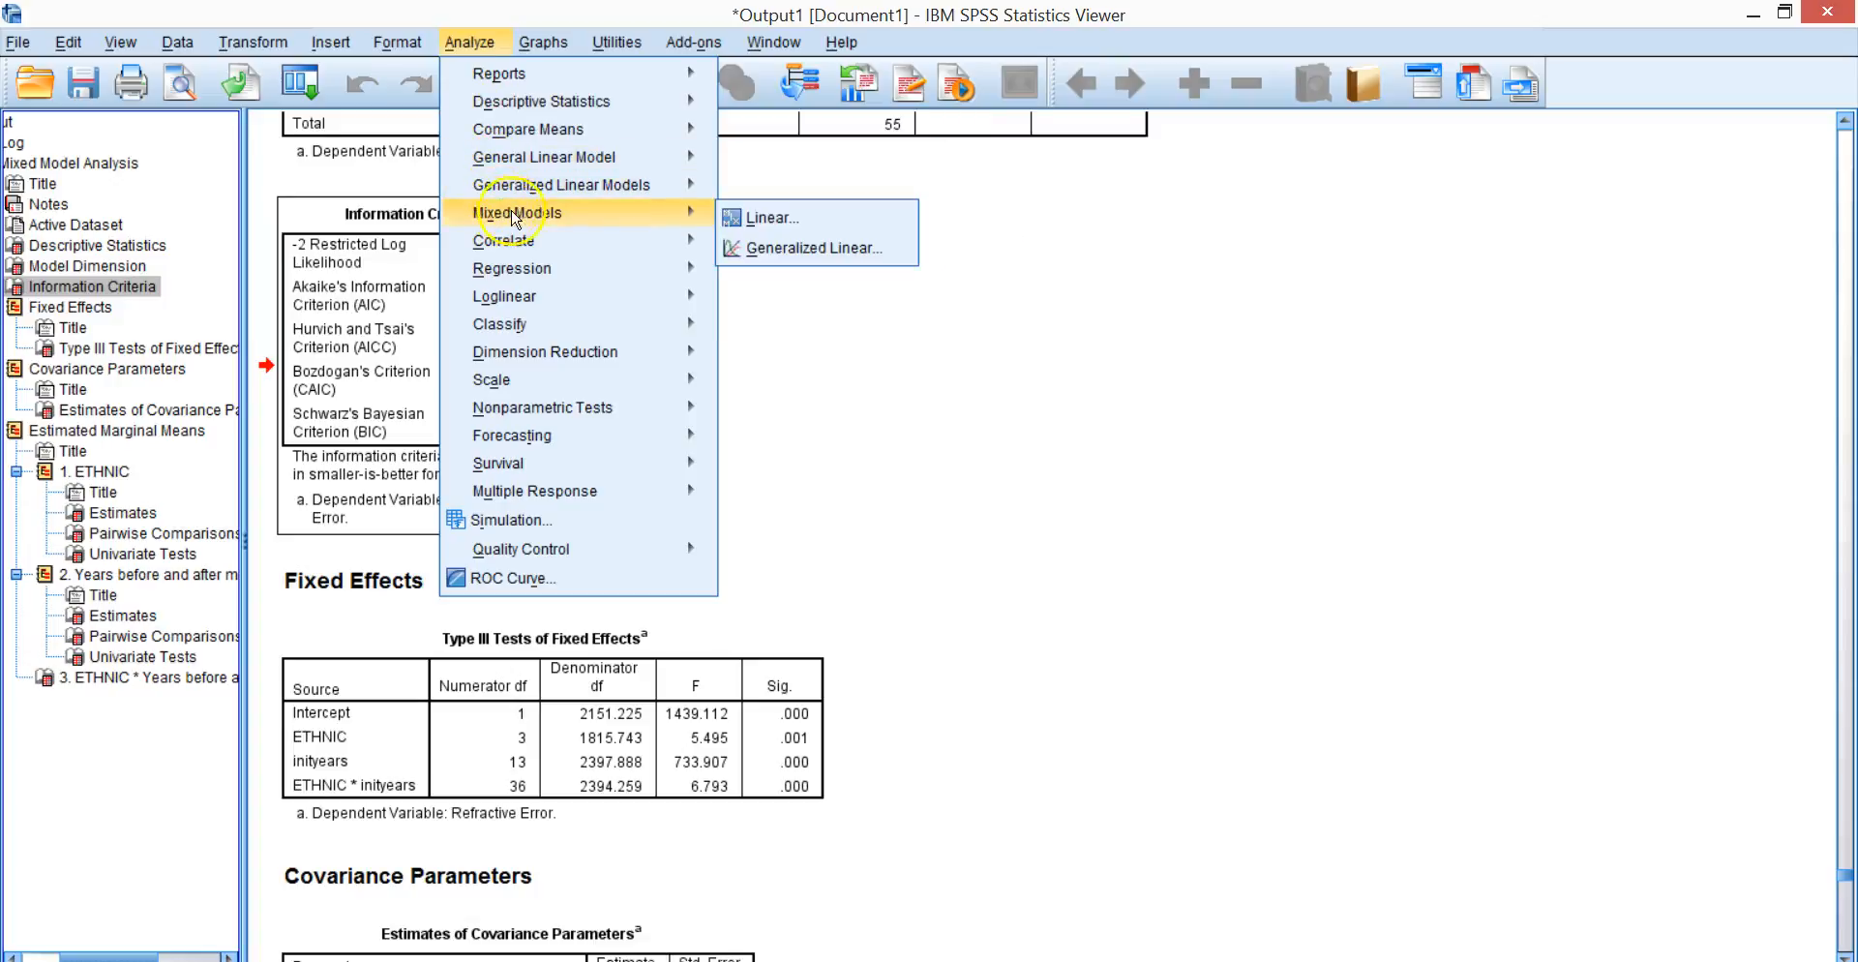
{"action": "left_click", "coordinate": [727, 219]}
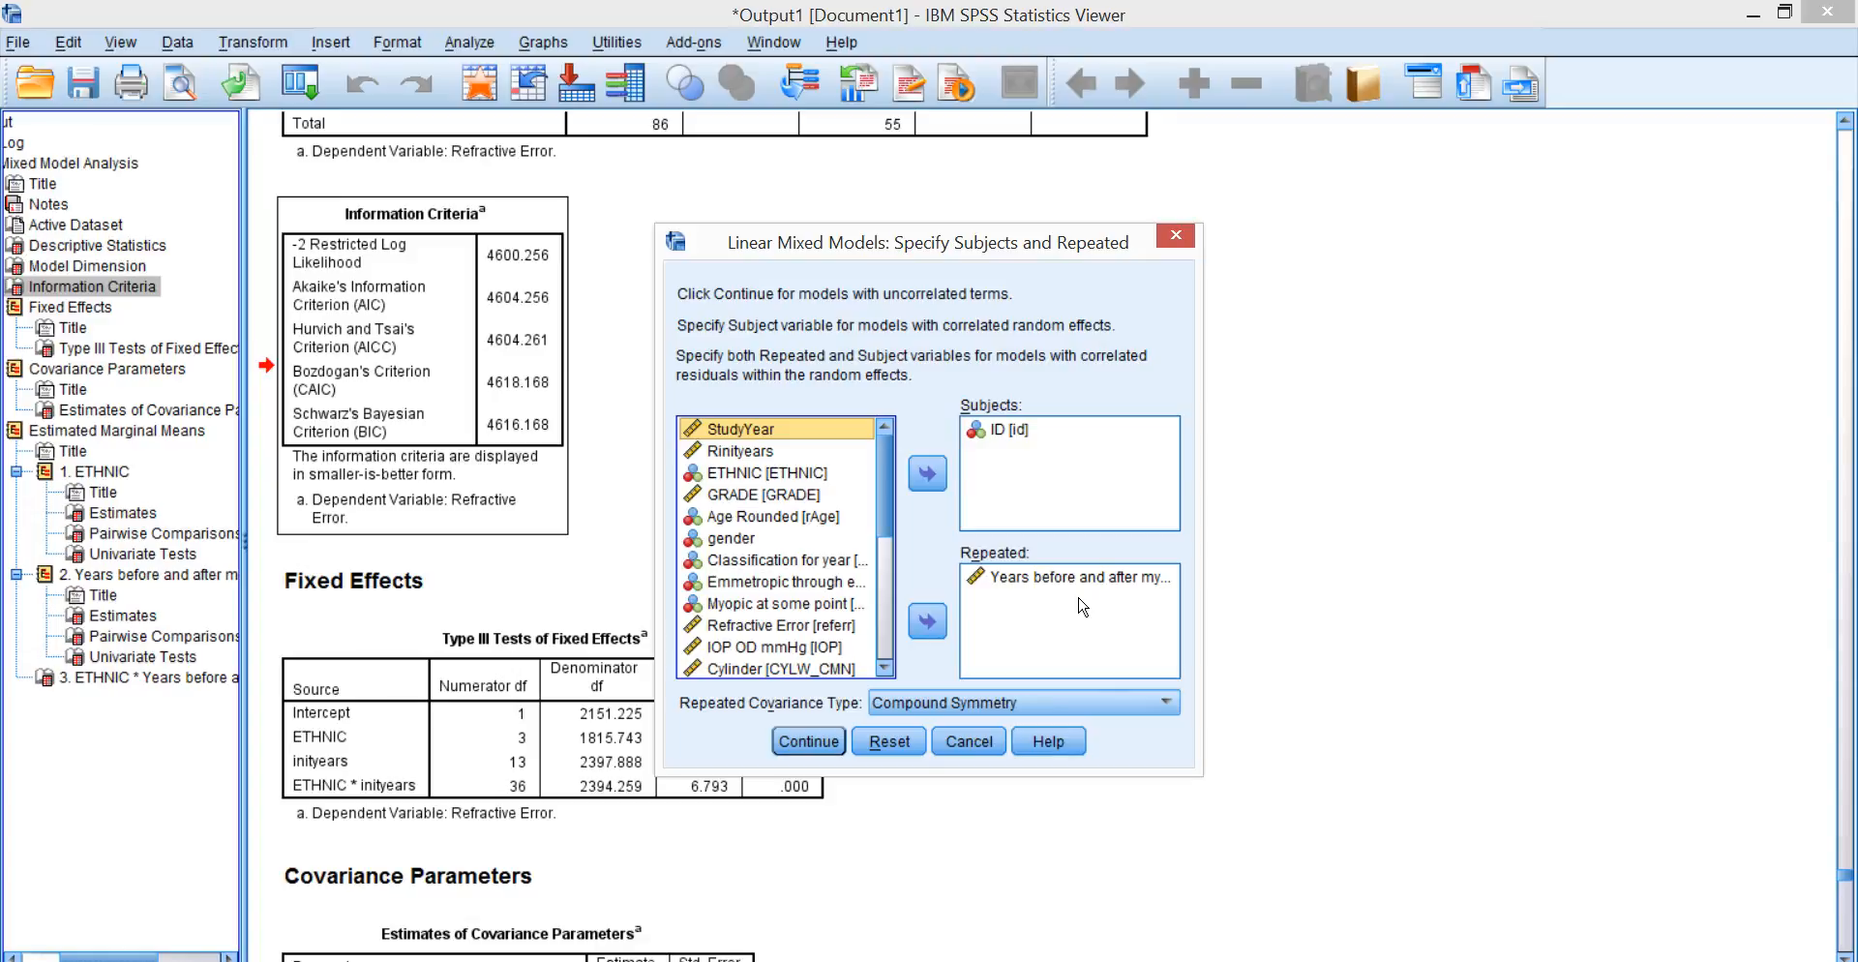
{"action": "left_click", "coordinate": [1170, 704]}
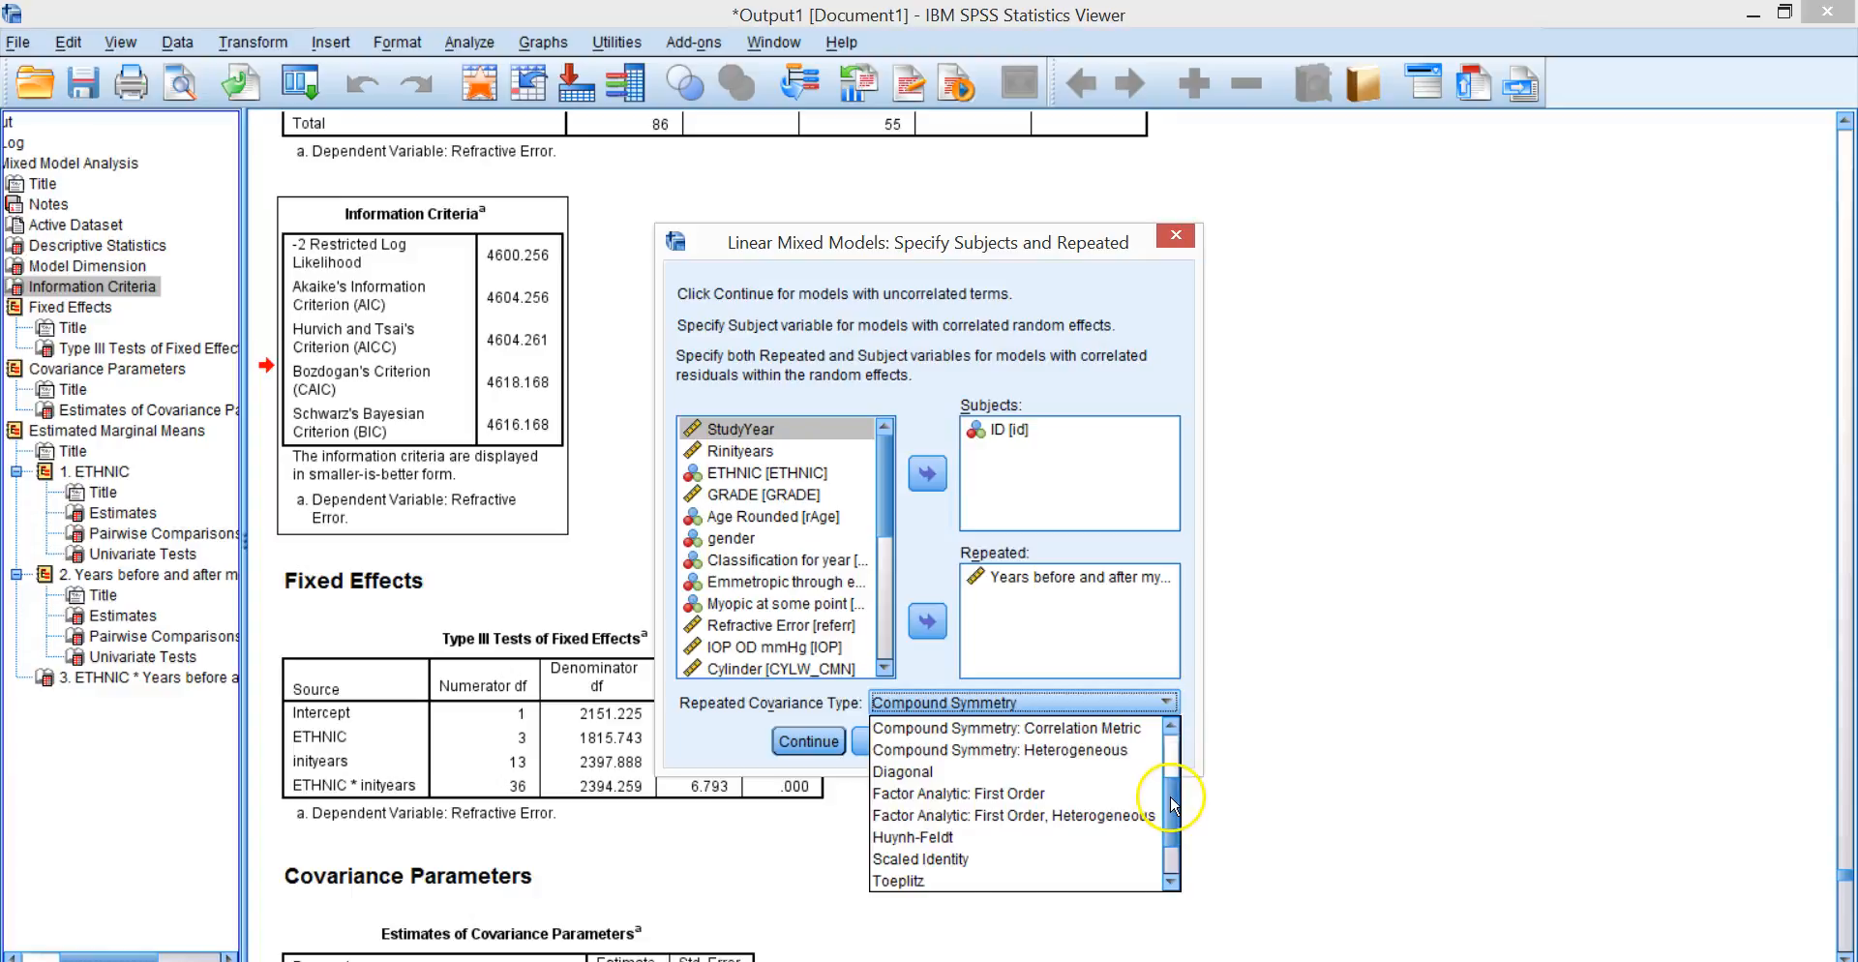
{"action": "left_click_drag", "start_coordinate": [1173, 803], "coordinate": [1169, 744]}
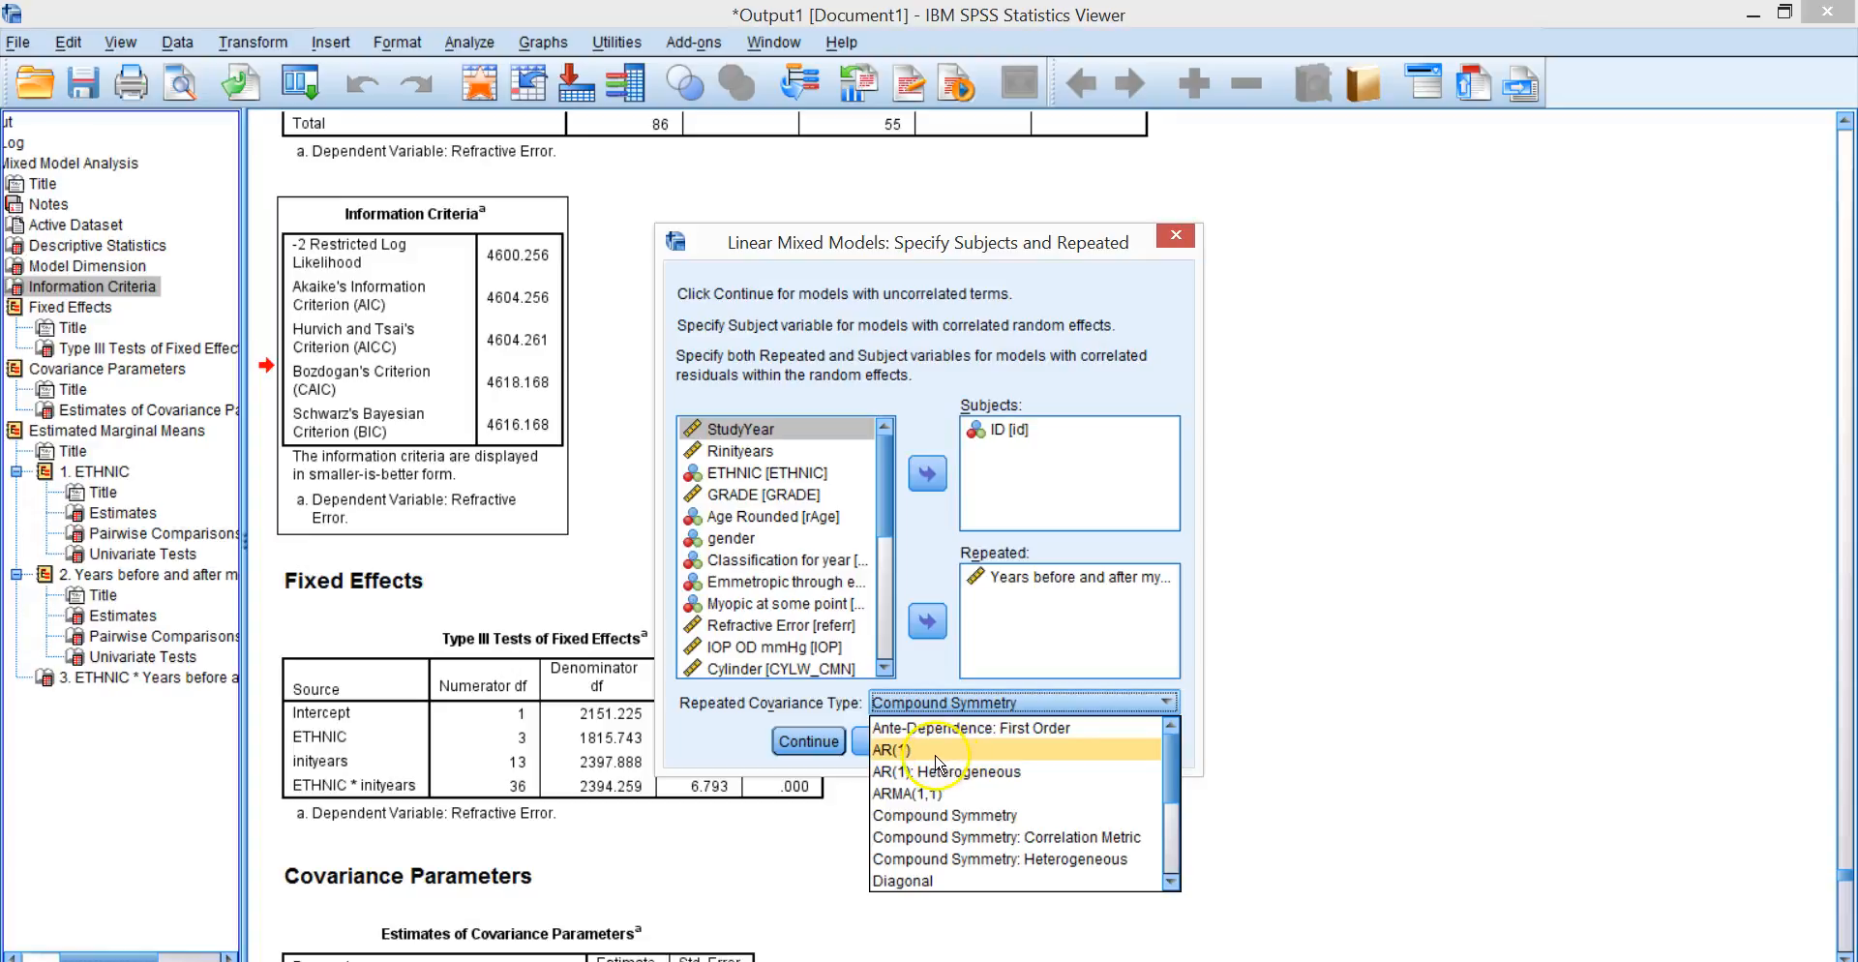
{"action": "left_click", "coordinate": [852, 754]}
{"action": "left_click", "coordinate": [881, 752]}
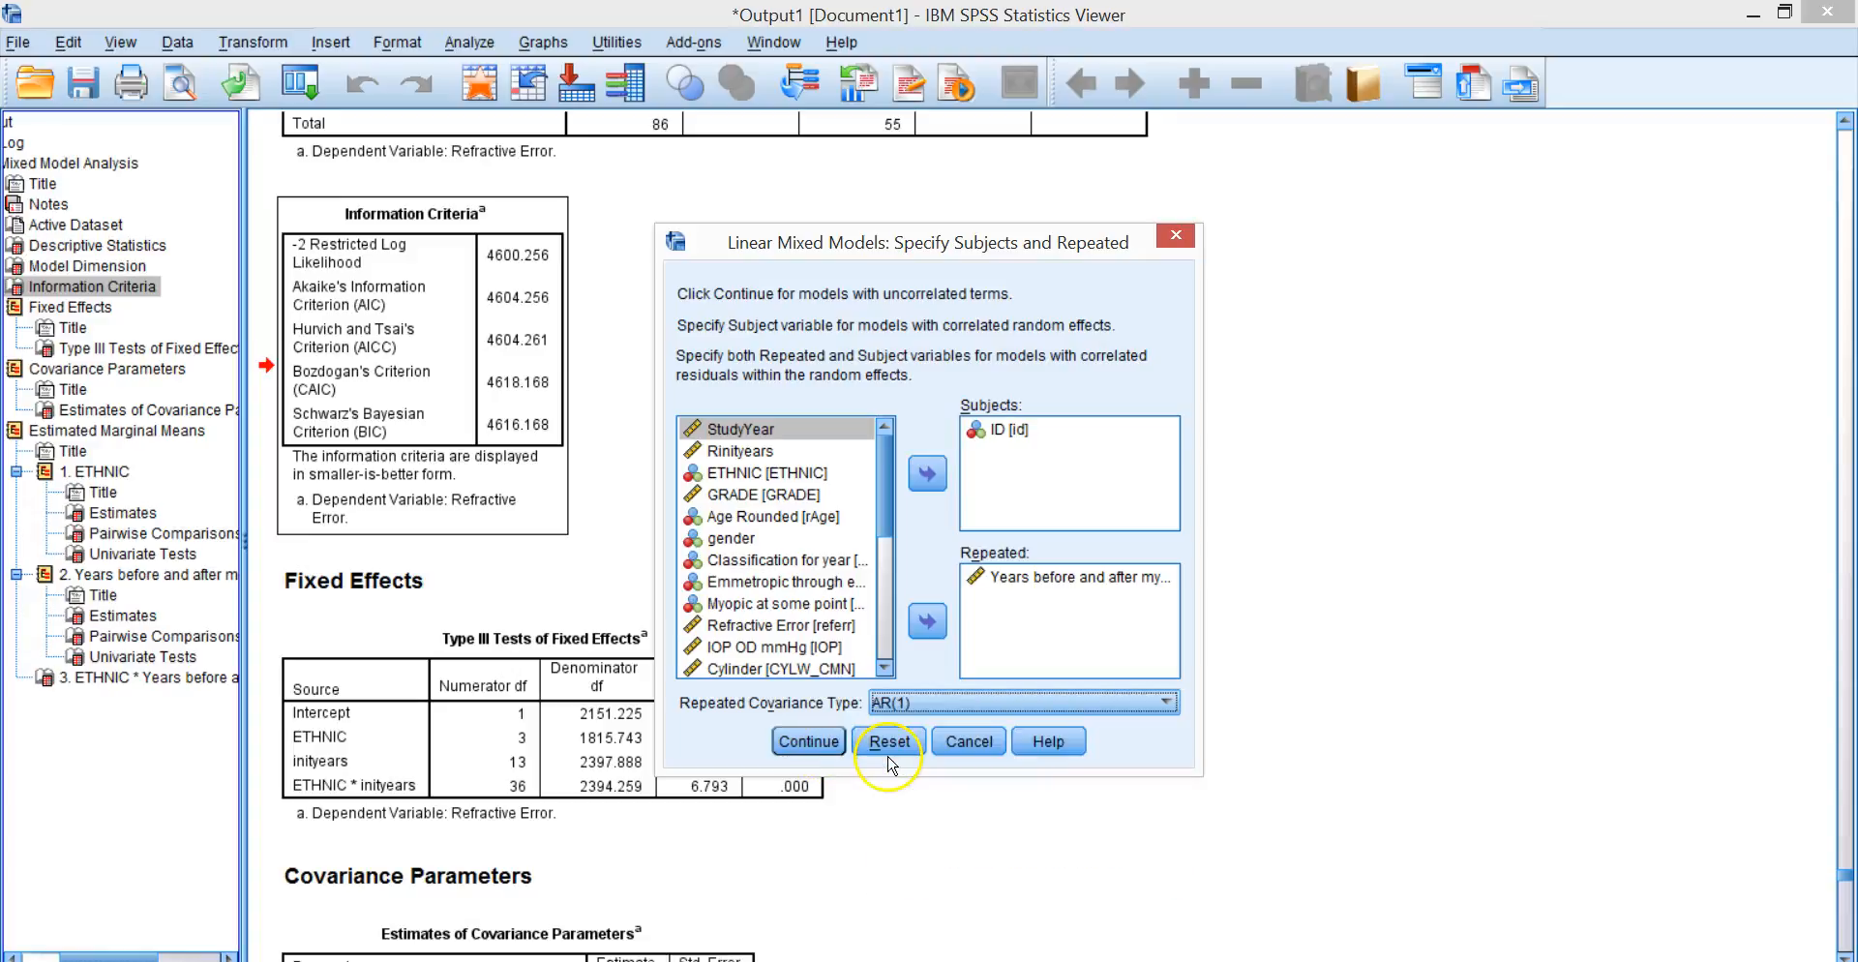
{"action": "left_click", "coordinate": [803, 741]}
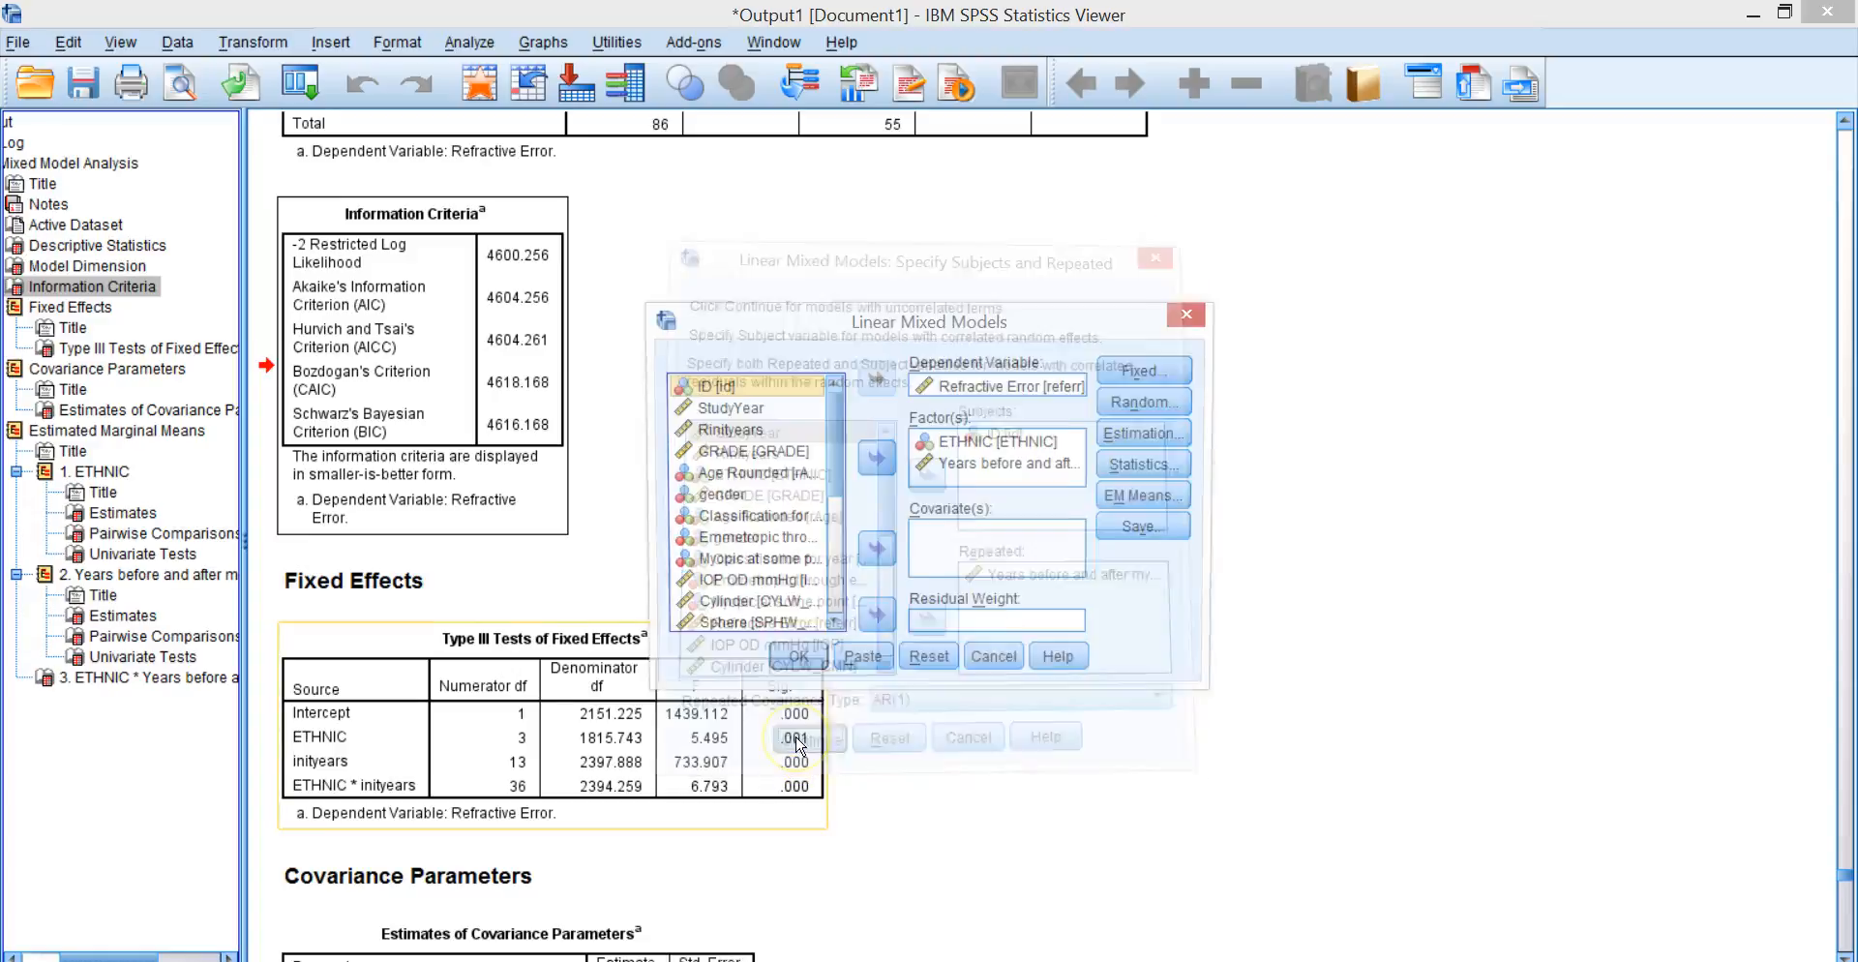
{"action": "left_click", "coordinate": [792, 662]}
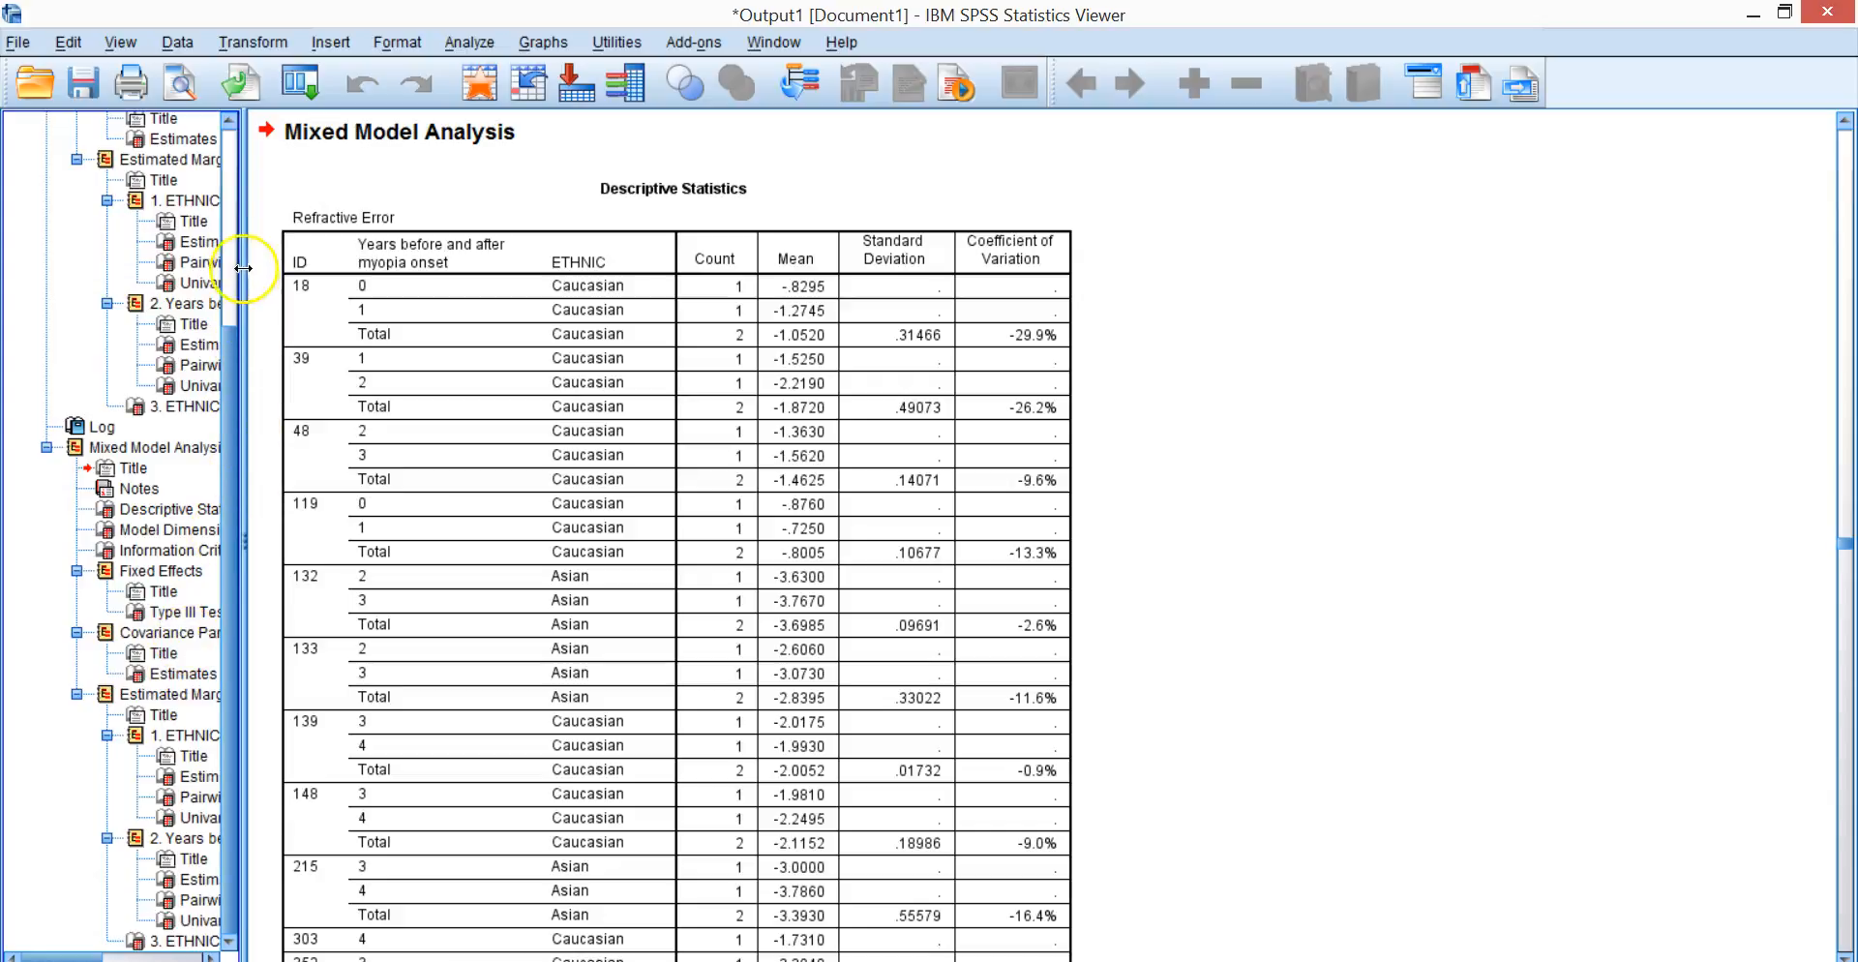
Compare the Information Criteria tables of the compound symmetry and AR(1) models, and view the compound symmetry covariance estimates.
{"action": "left_click", "coordinate": [204, 146]}
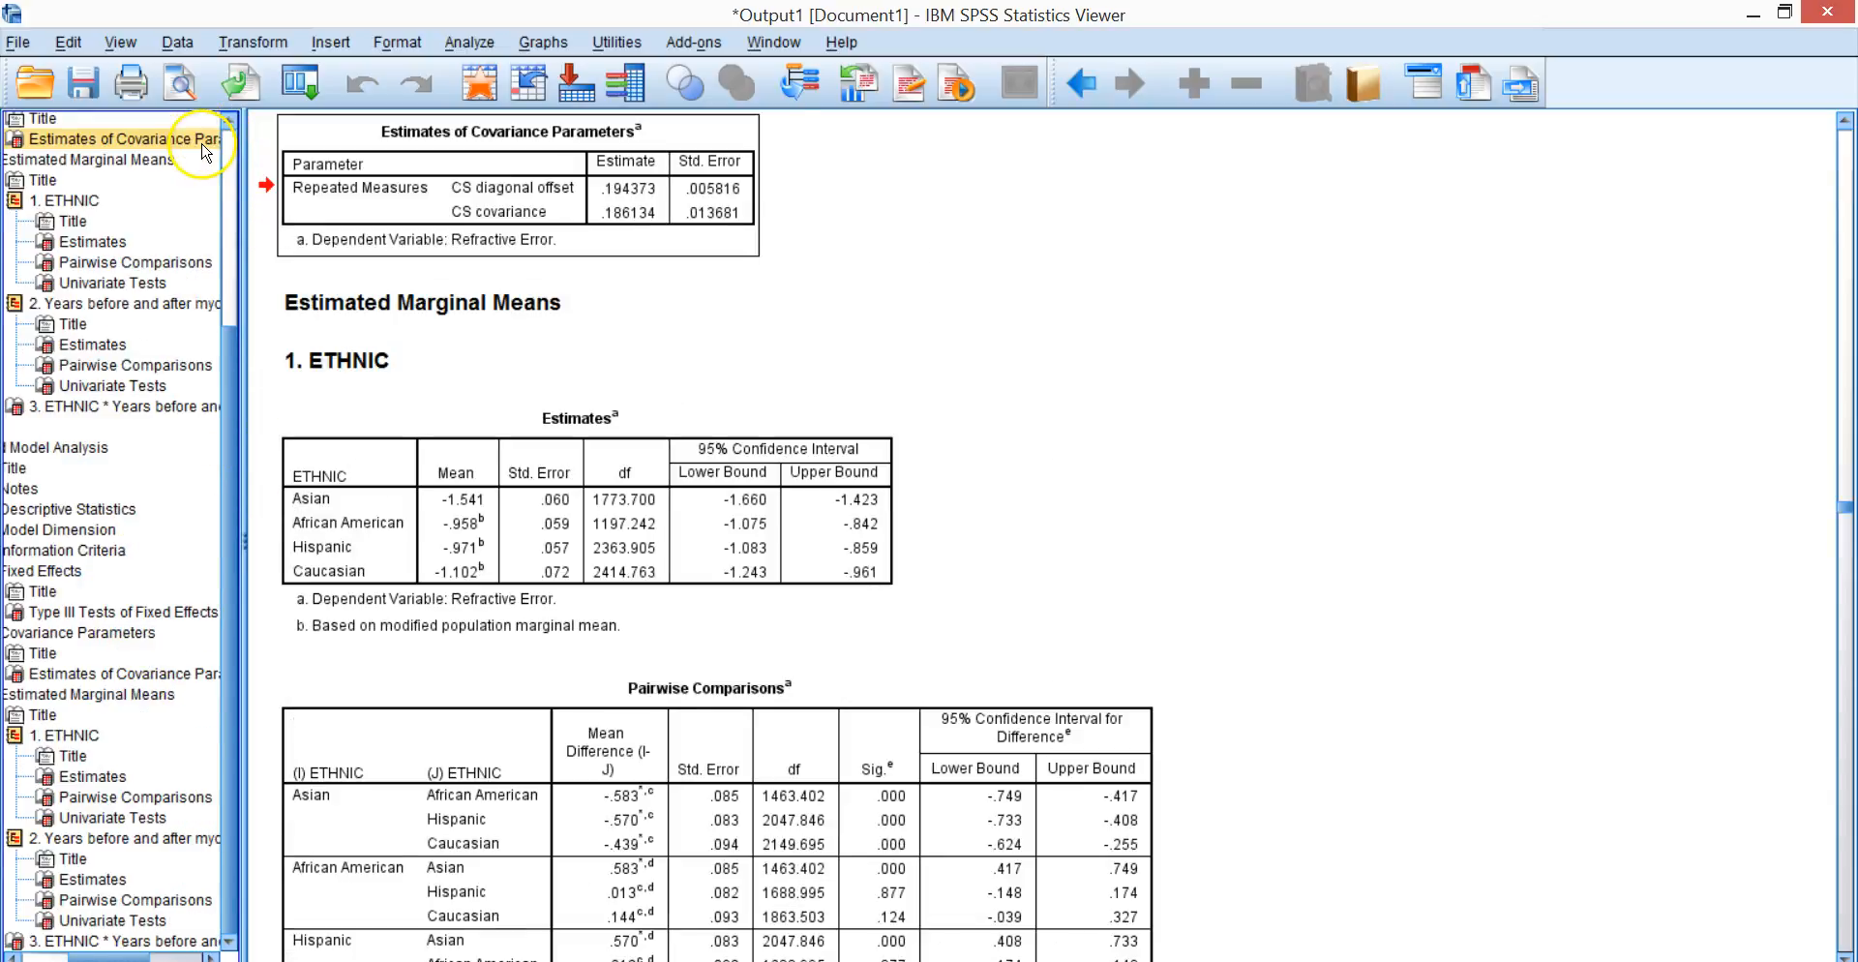
{"action": "left_click_drag", "start_coordinate": [231, 123], "coordinate": [231, 123]}
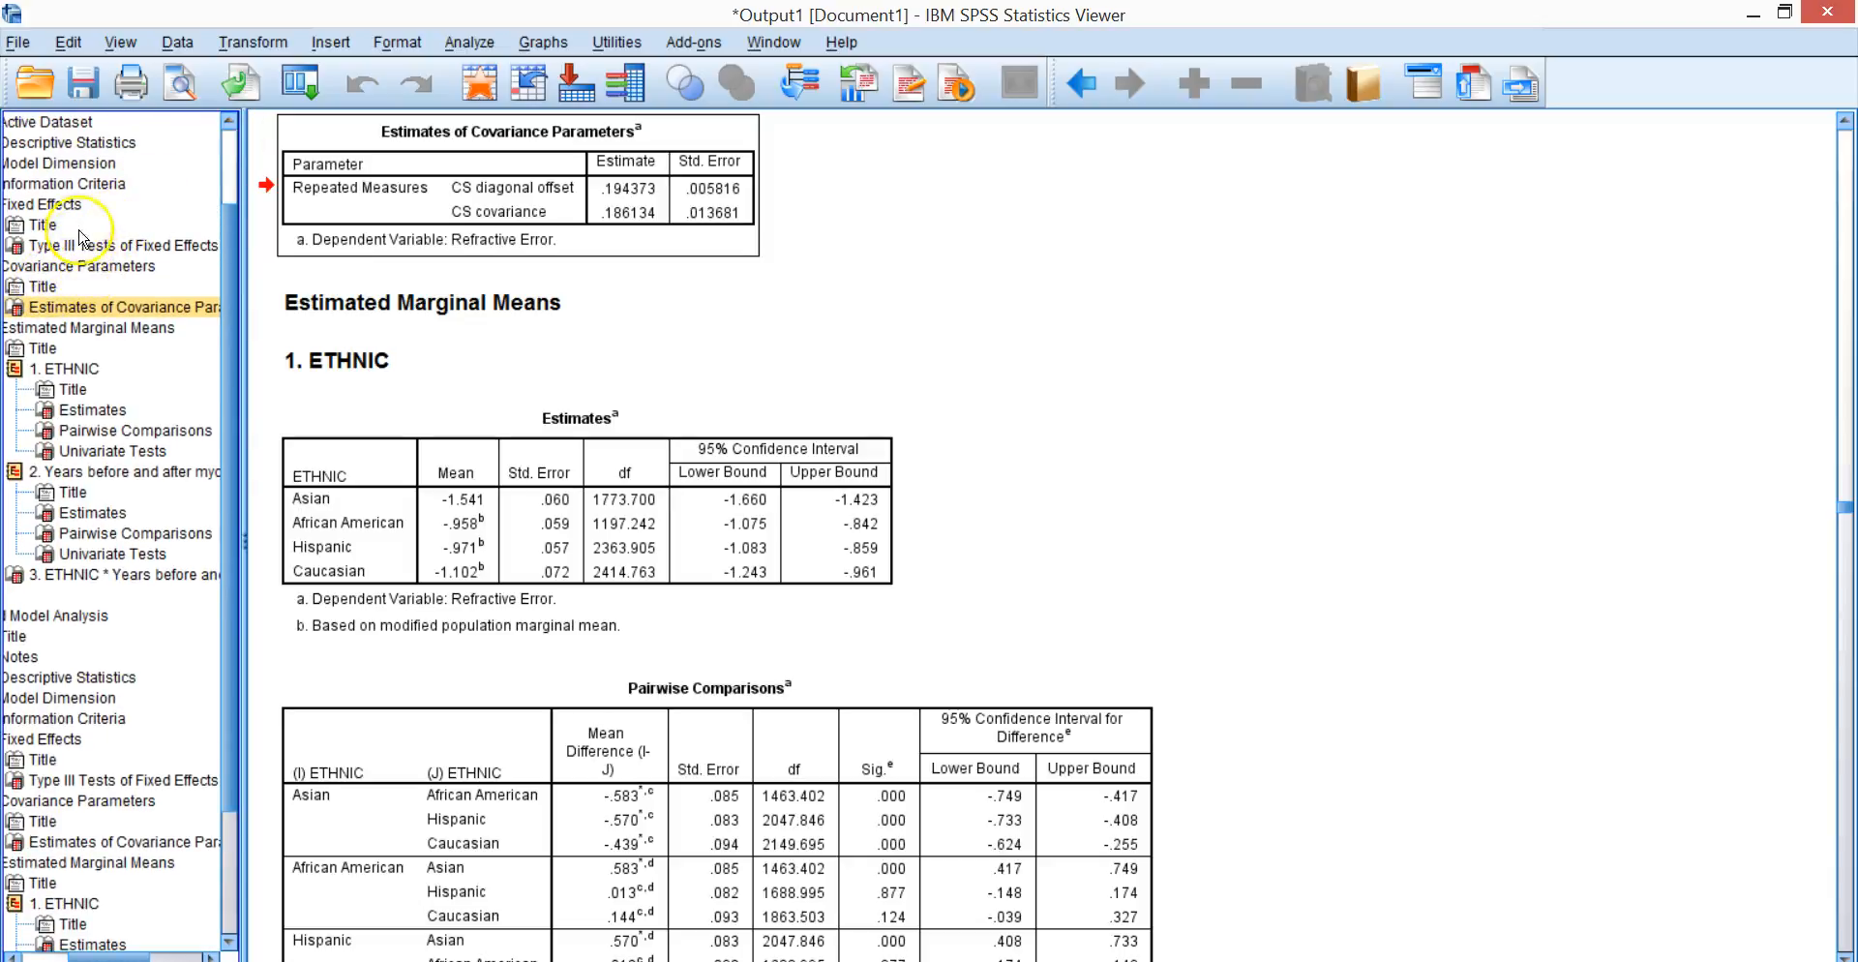
{"action": "left_click", "coordinate": [77, 184]}
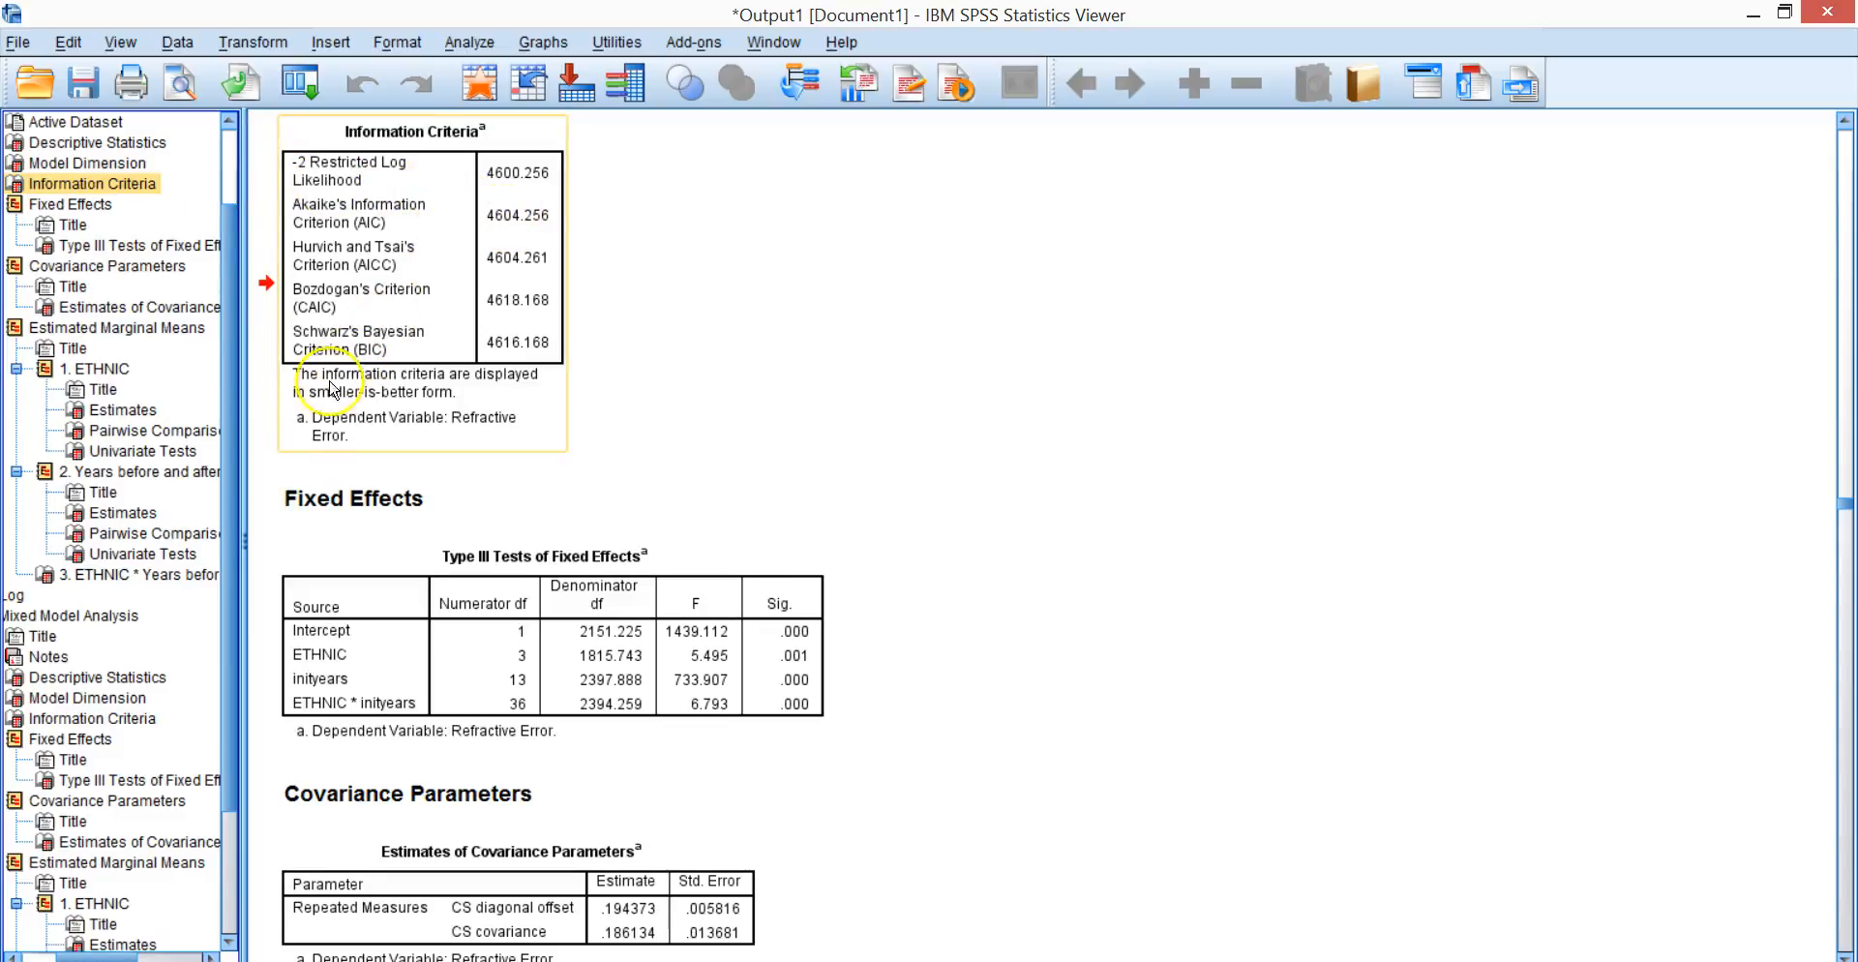
{"action": "left_click", "coordinate": [92, 721]}
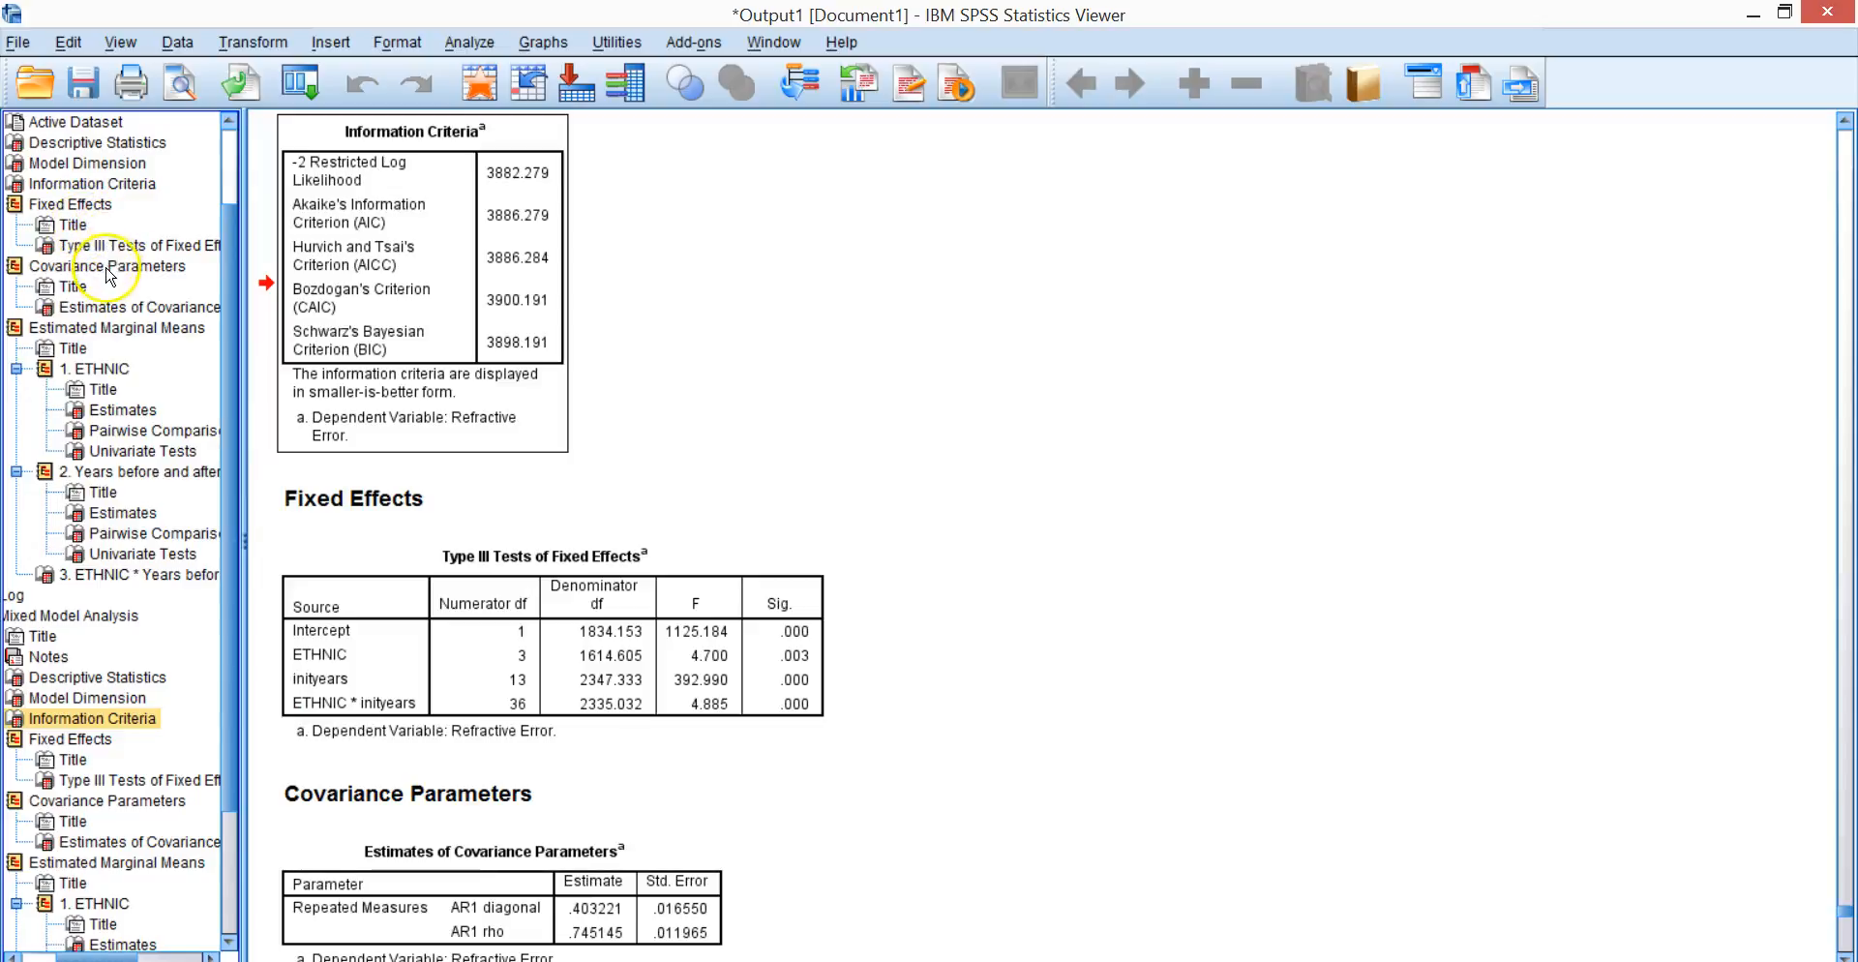
{"action": "left_click", "coordinate": [85, 308]}
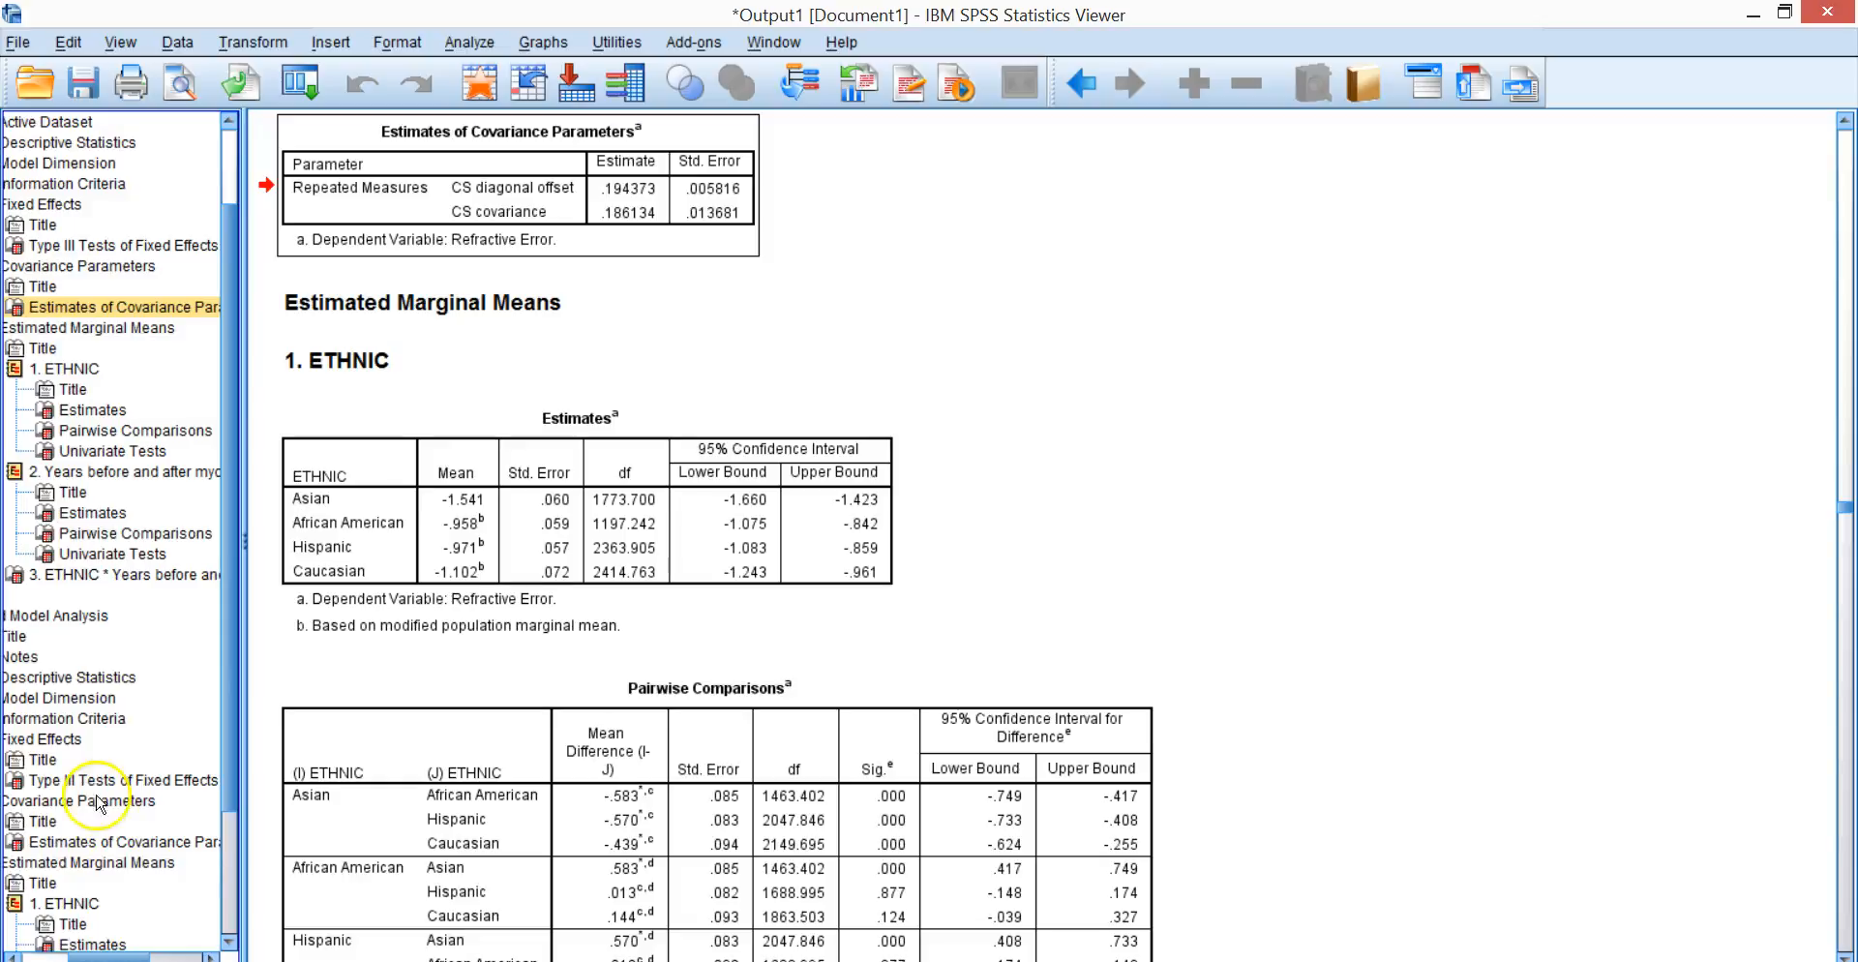
Rerun the linear mixed model with the repeated covariance type set to AR(1): Heterogeneous.
{"action": "left_click", "coordinate": [476, 49]}
{"action": "mouse_move", "coordinate": [518, 200]}
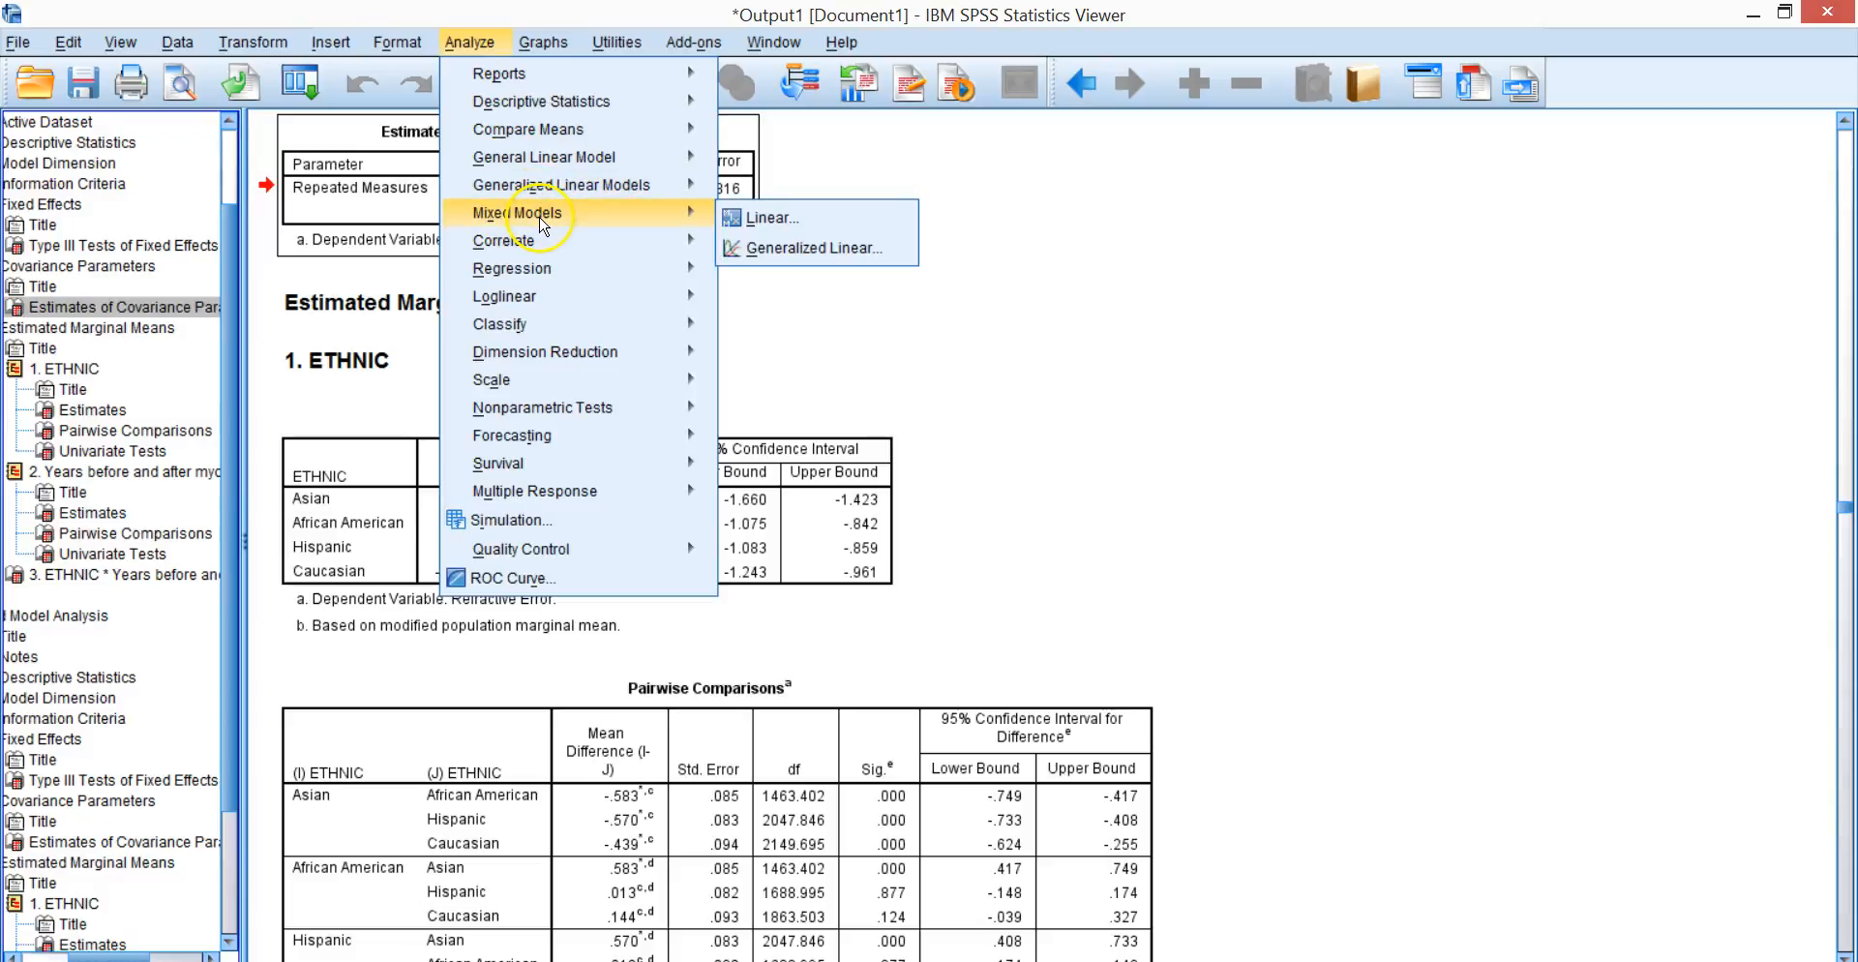
{"action": "left_click", "coordinate": [771, 217]}
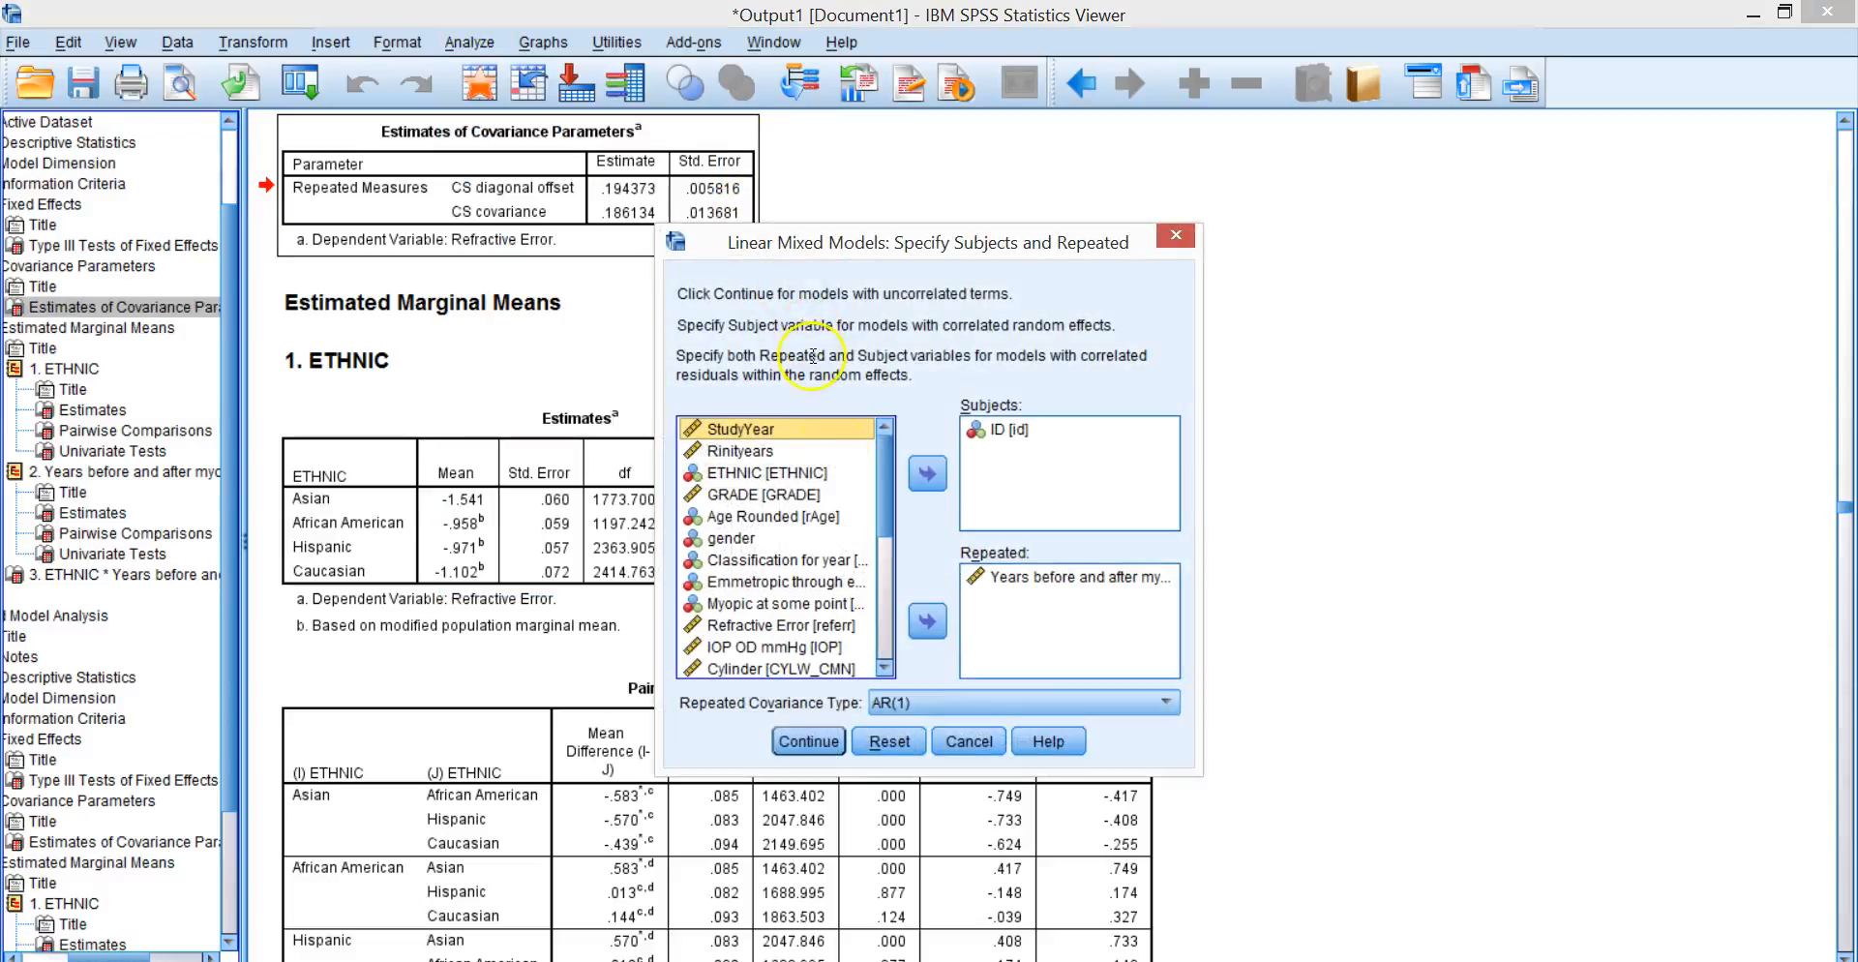
{"action": "left_click", "coordinate": [902, 704]}
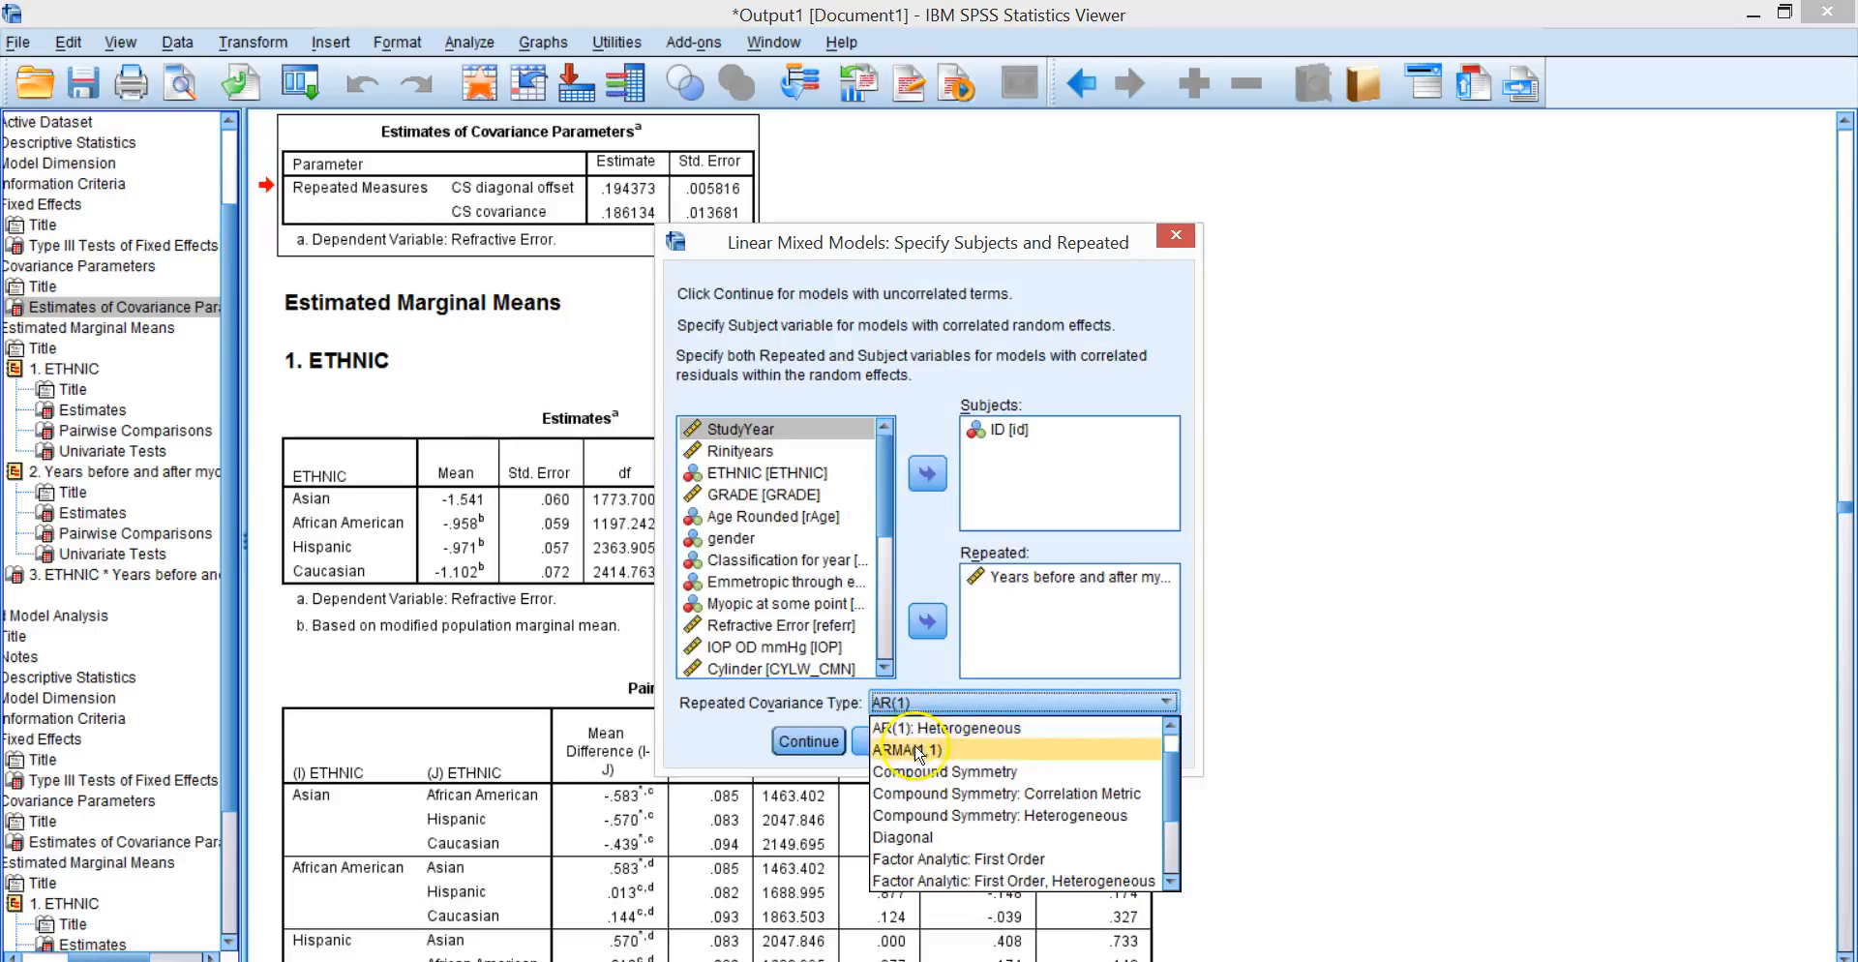
{"action": "left_click", "coordinate": [948, 727]}
{"action": "left_click", "coordinate": [808, 741]}
{"action": "left_click", "coordinate": [795, 661]}
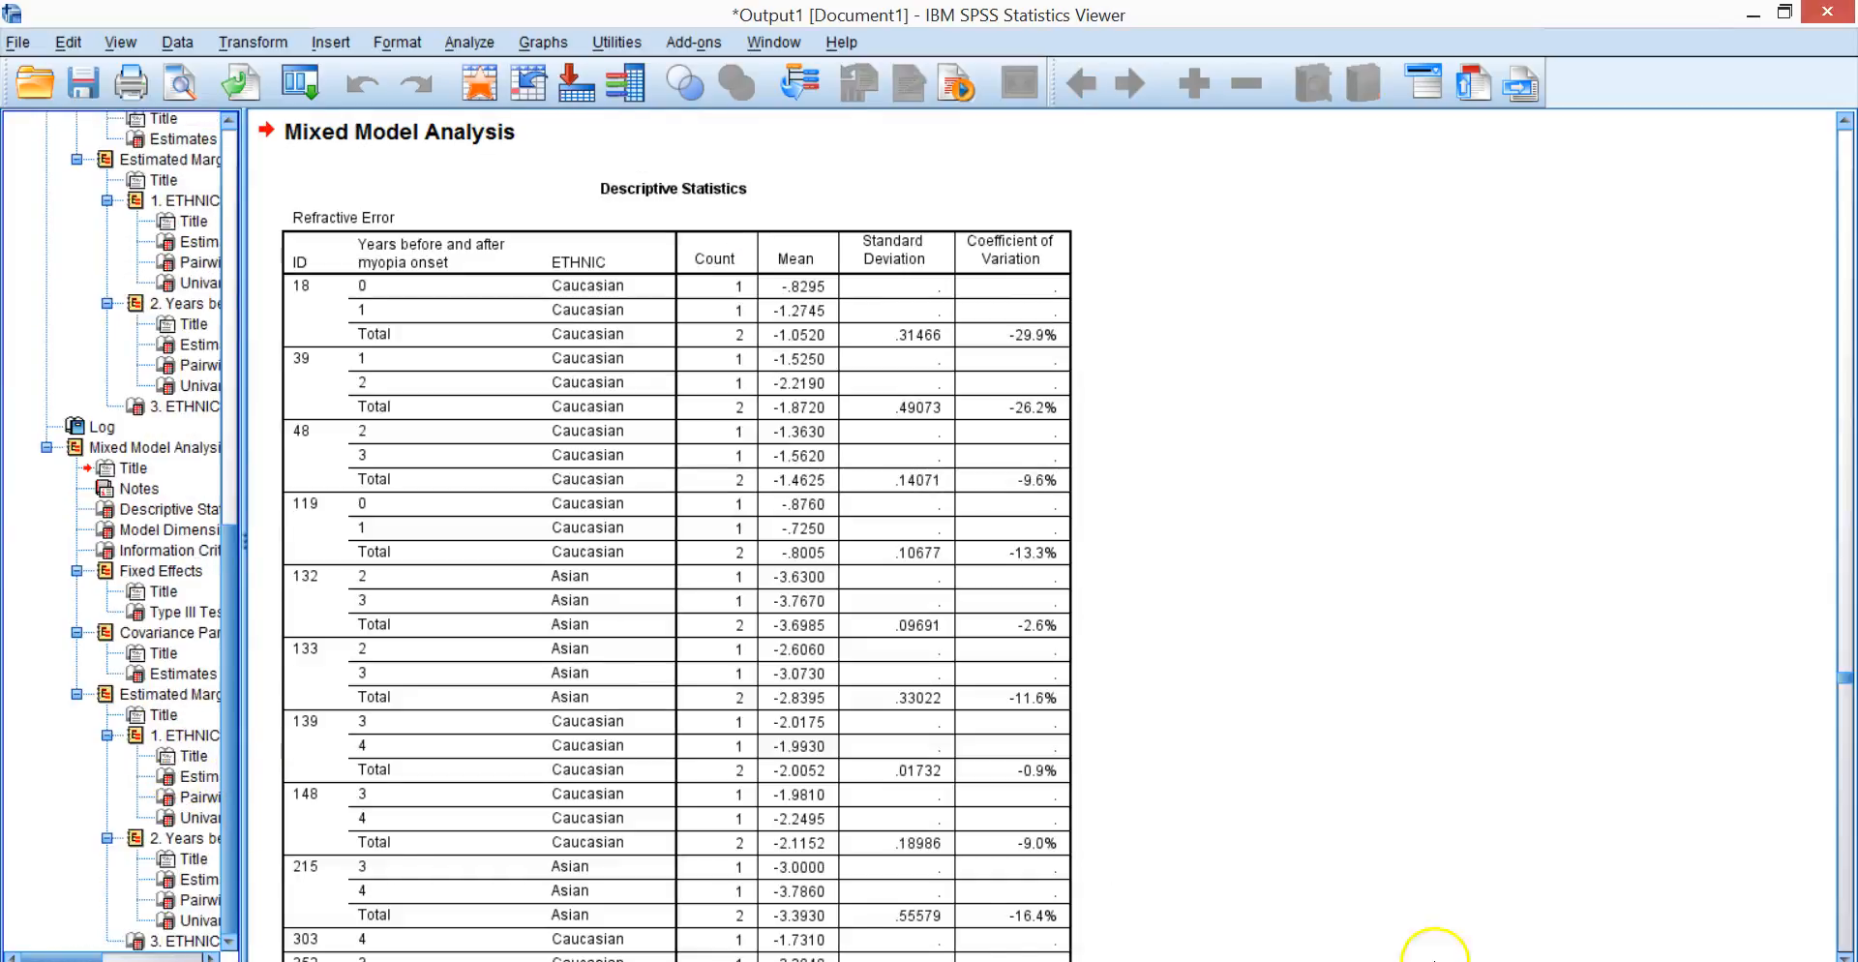
Compare the Information Criteria tables of the AR(1): Heterogeneous and AR(1) models.
{"action": "left_click", "coordinate": [120, 554]}
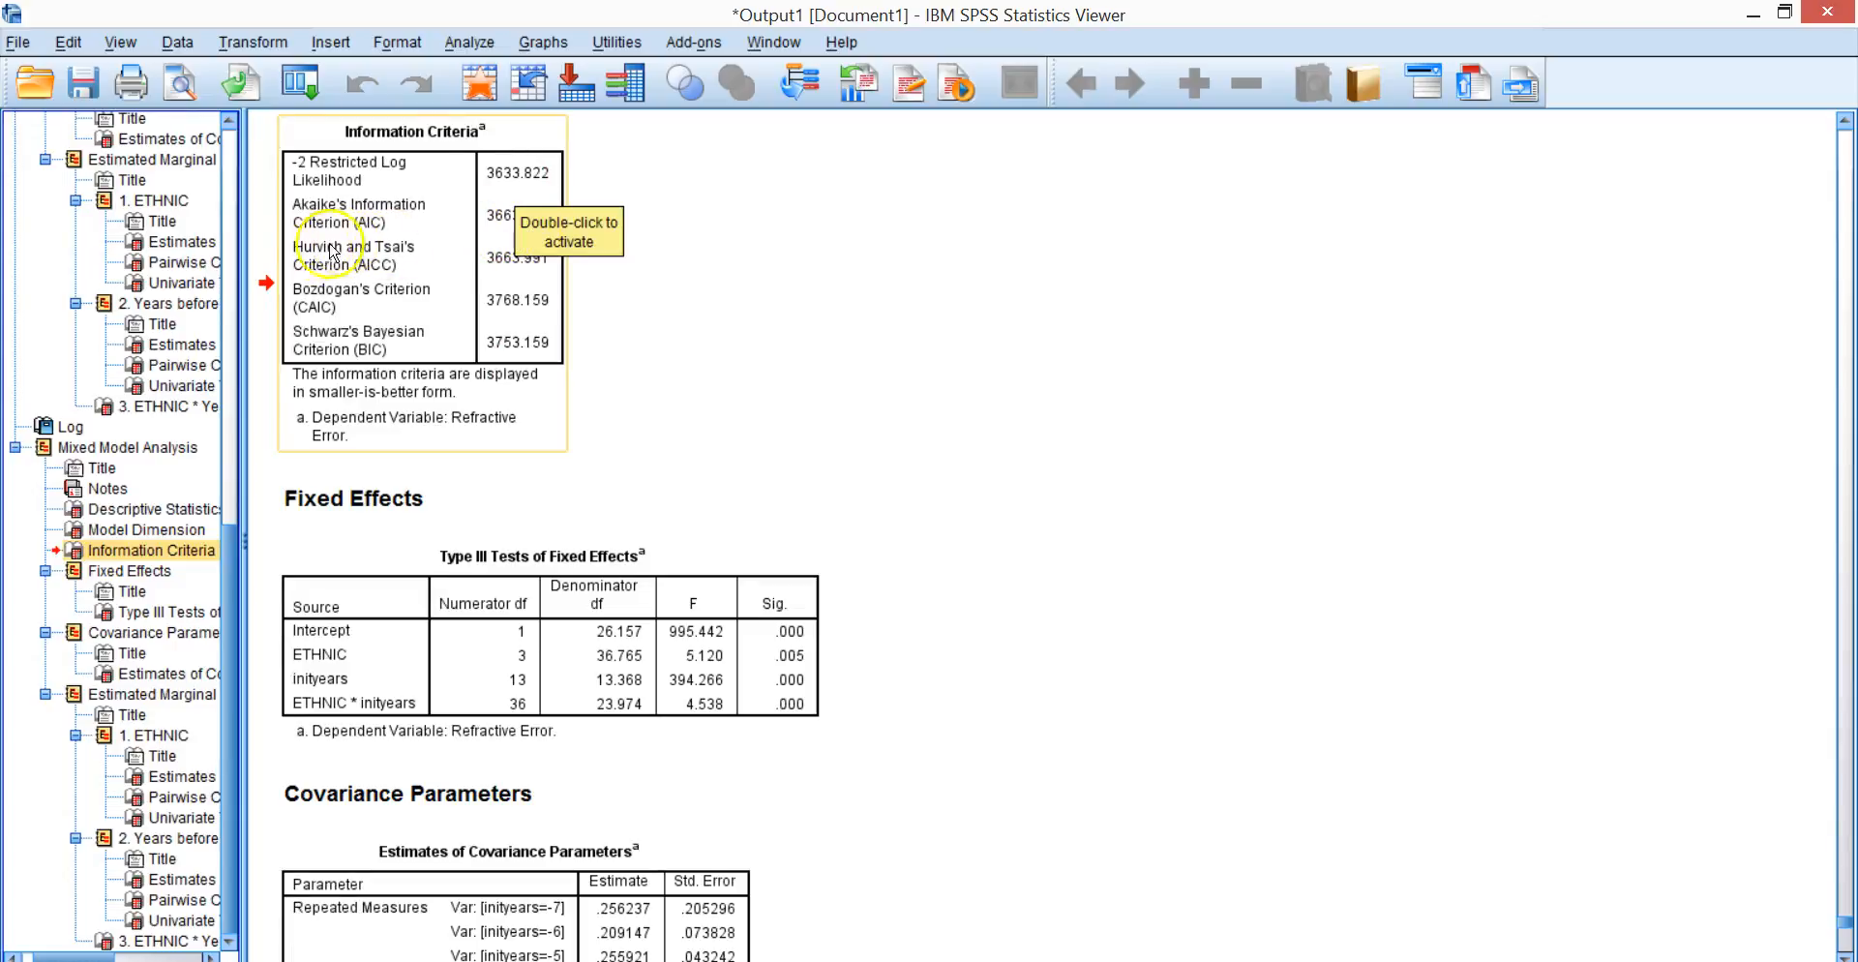
{"action": "left_click_drag", "start_coordinate": [227, 548], "coordinate": [256, 460]}
{"action": "left_click", "coordinate": [152, 208]}
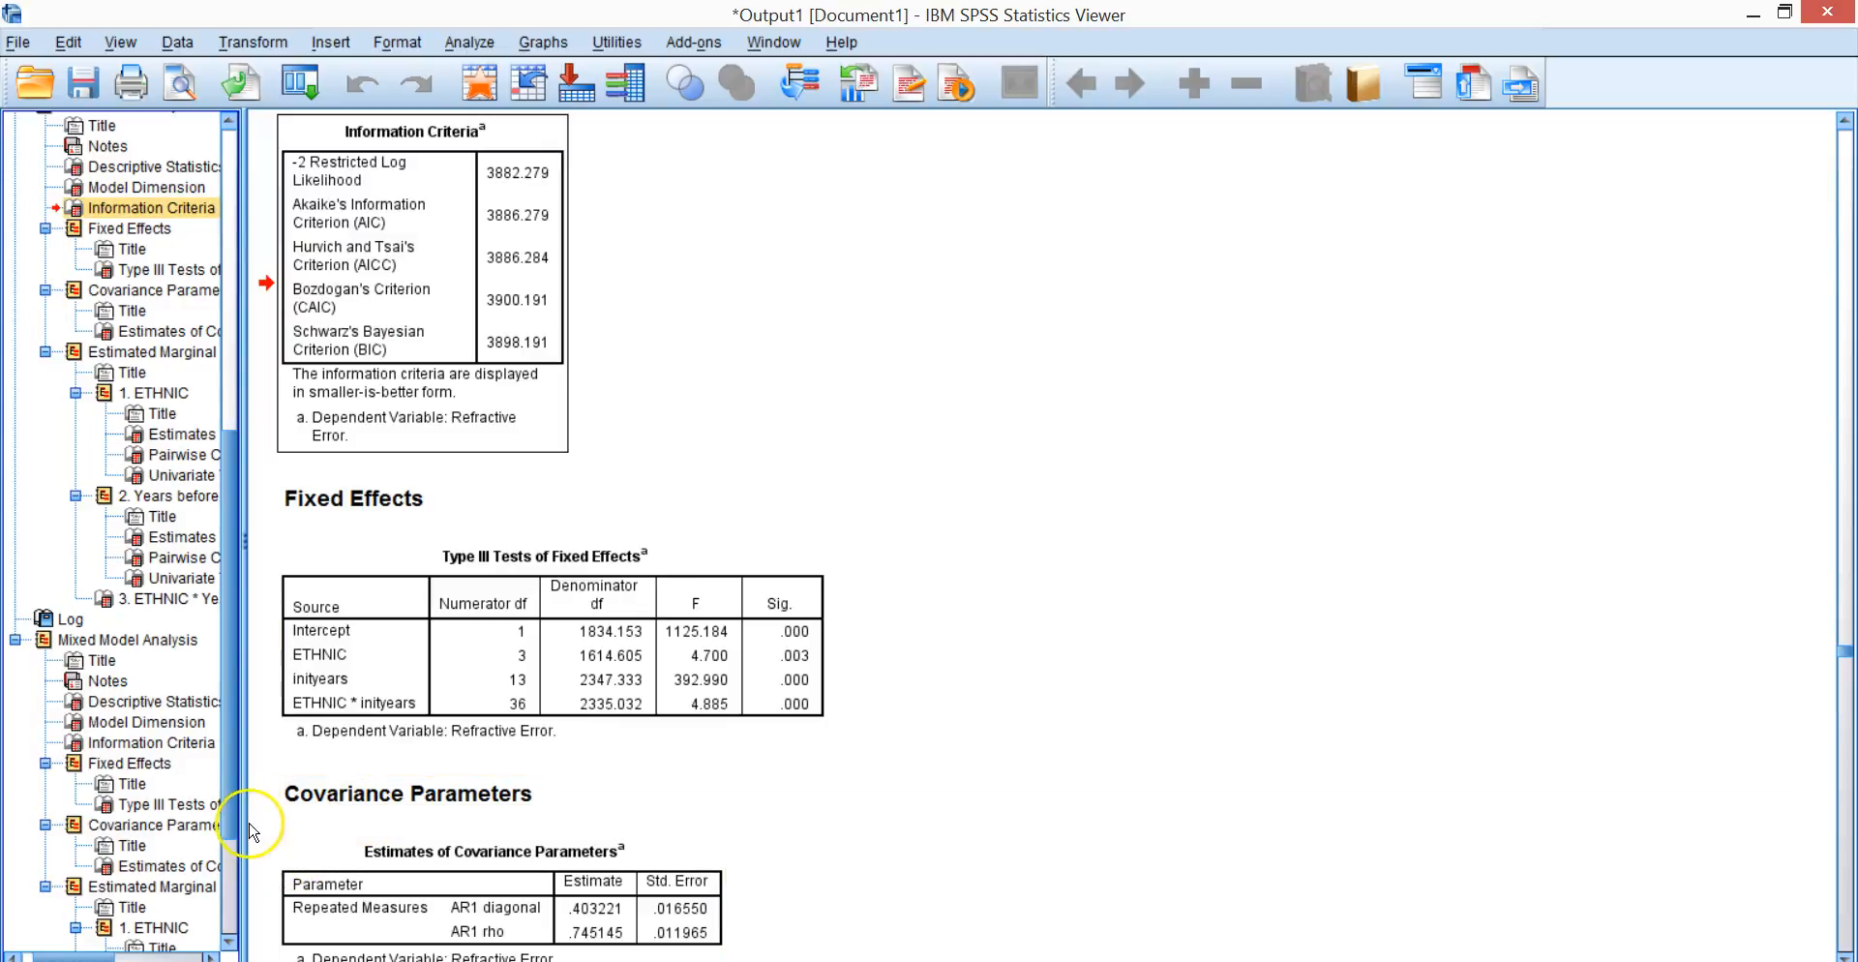
{"action": "scroll", "coordinate": [232, 809], "scroll_direction": "down", "scroll_amount": 3}
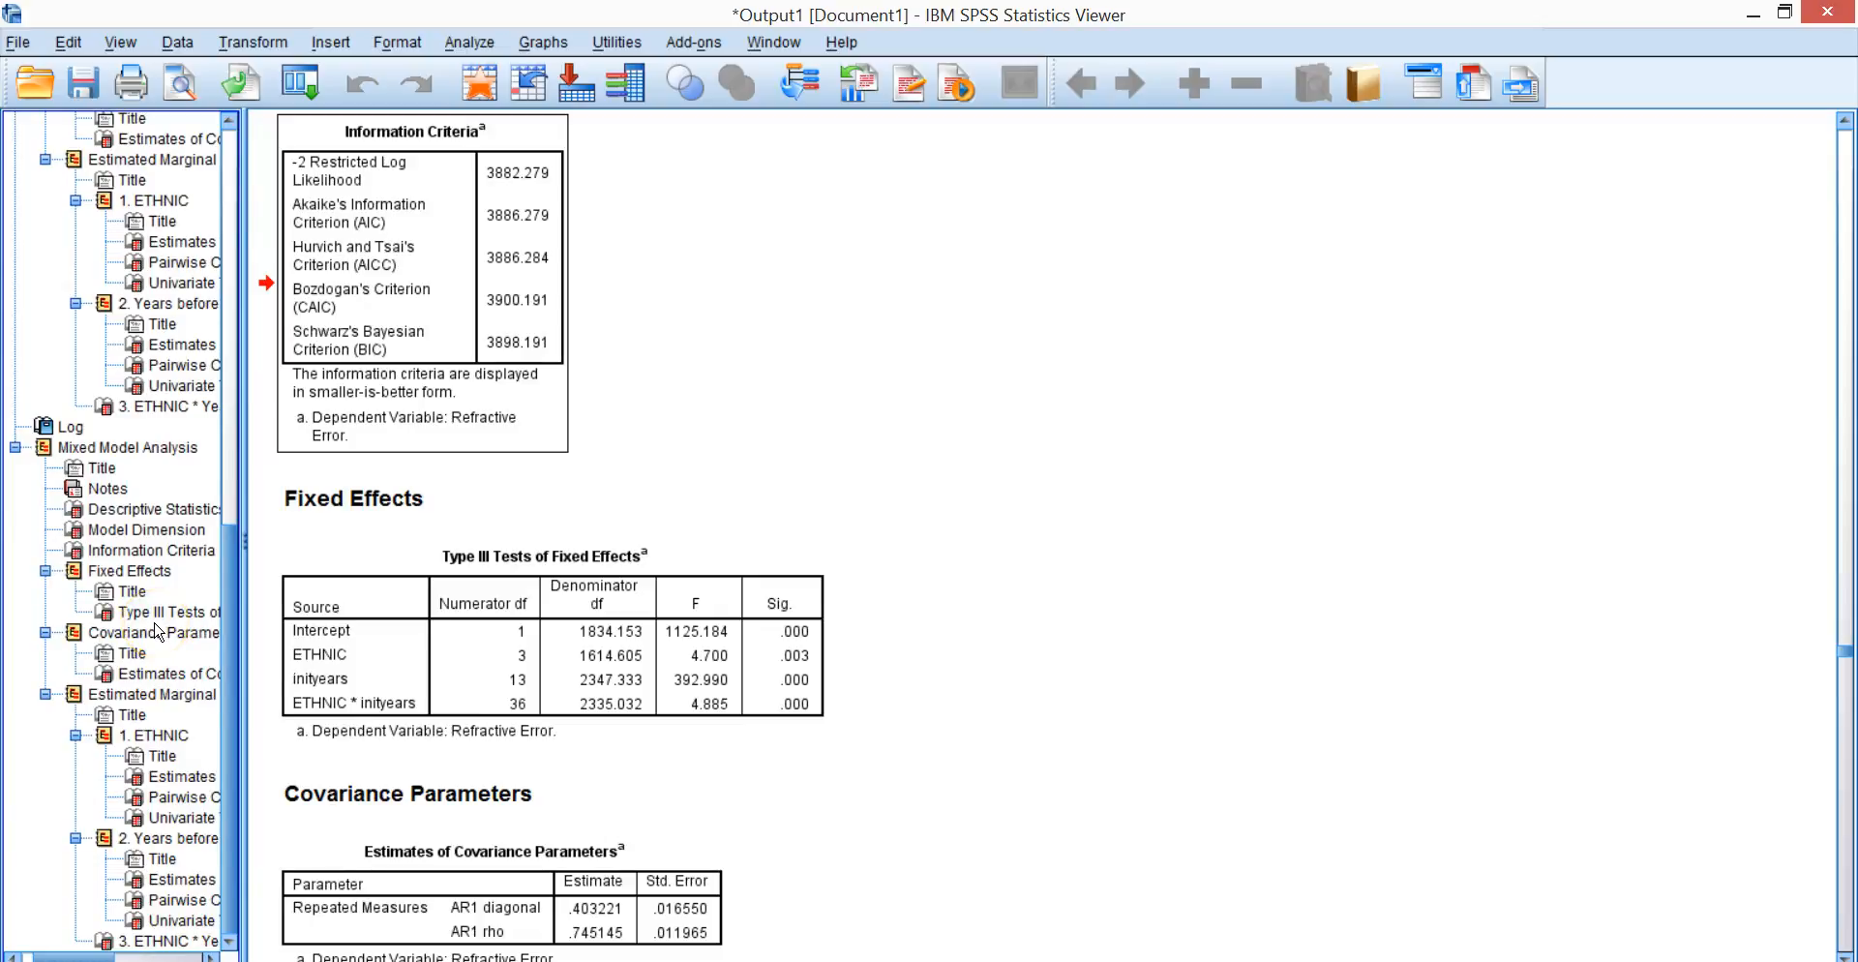
{"action": "left_click", "coordinate": [151, 571]}
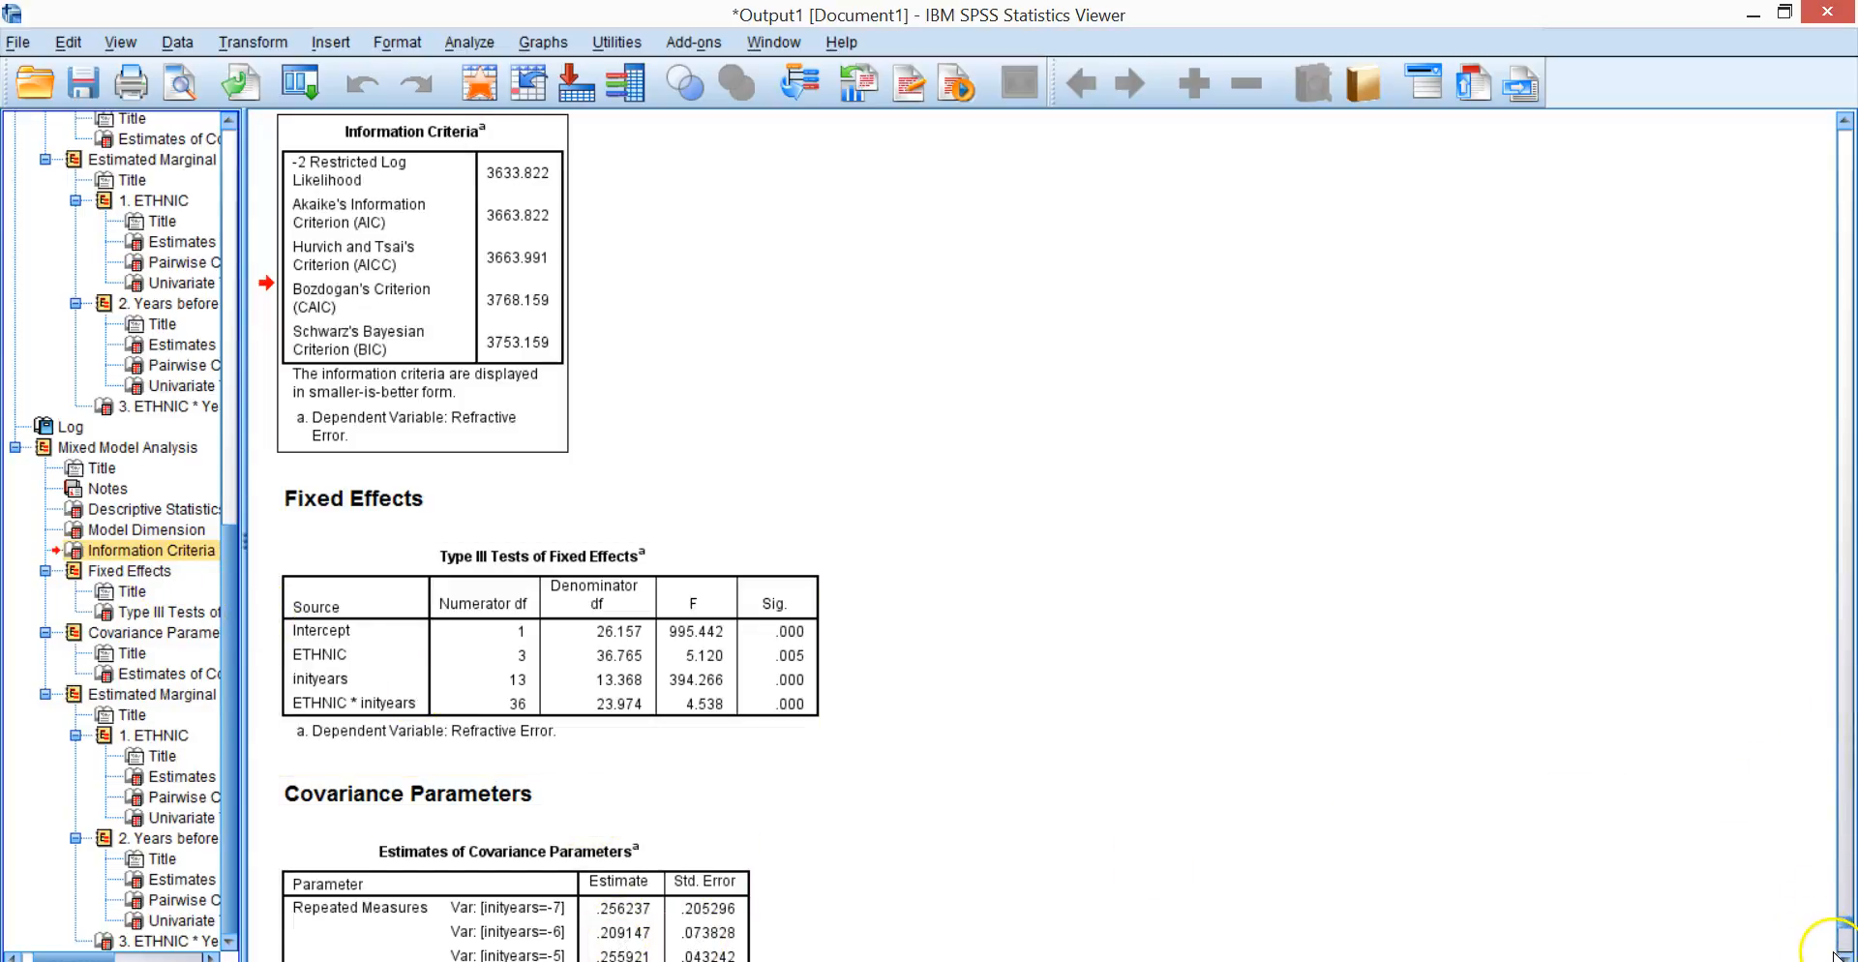
Examine the per-year variances and the rho in the heterogeneous AR(1) model's Estimates of Covariance Parameters table.
{"action": "scroll", "coordinate": [1842, 952], "scroll_direction": "down", "scroll_amount": 10}
{"action": "left_click", "coordinate": [494, 387]}
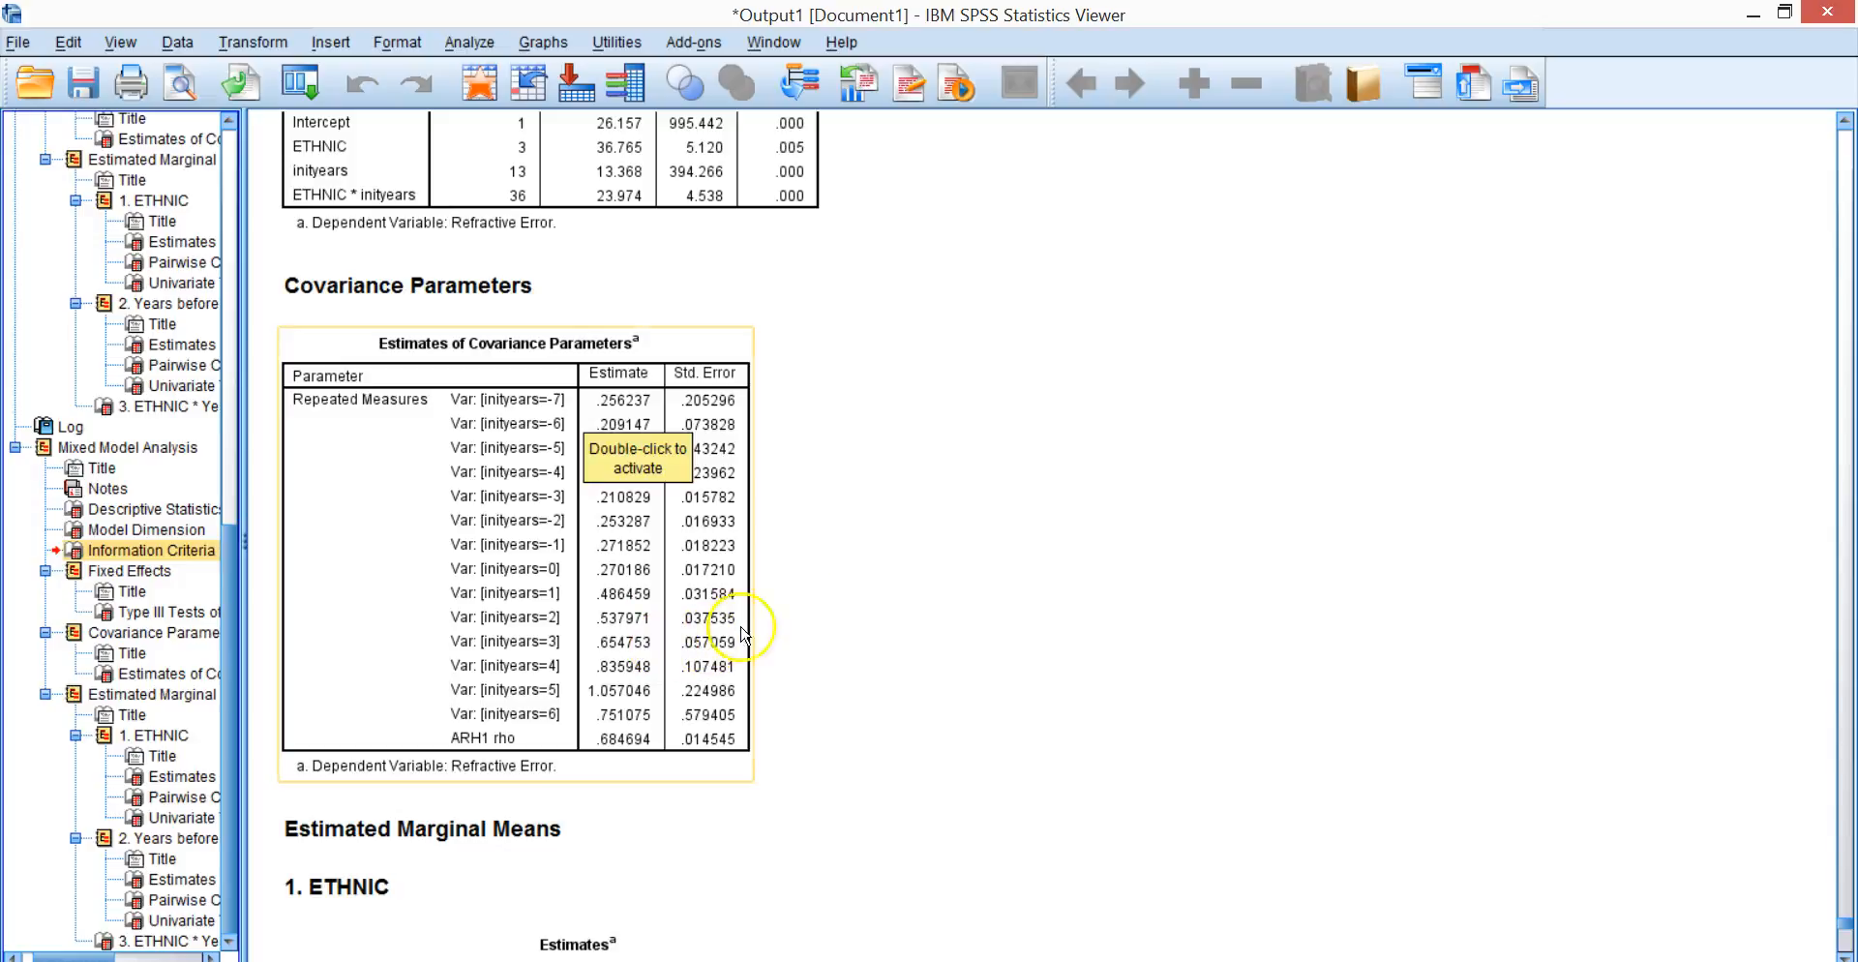
{"action": "left_click", "coordinate": [900, 594]}
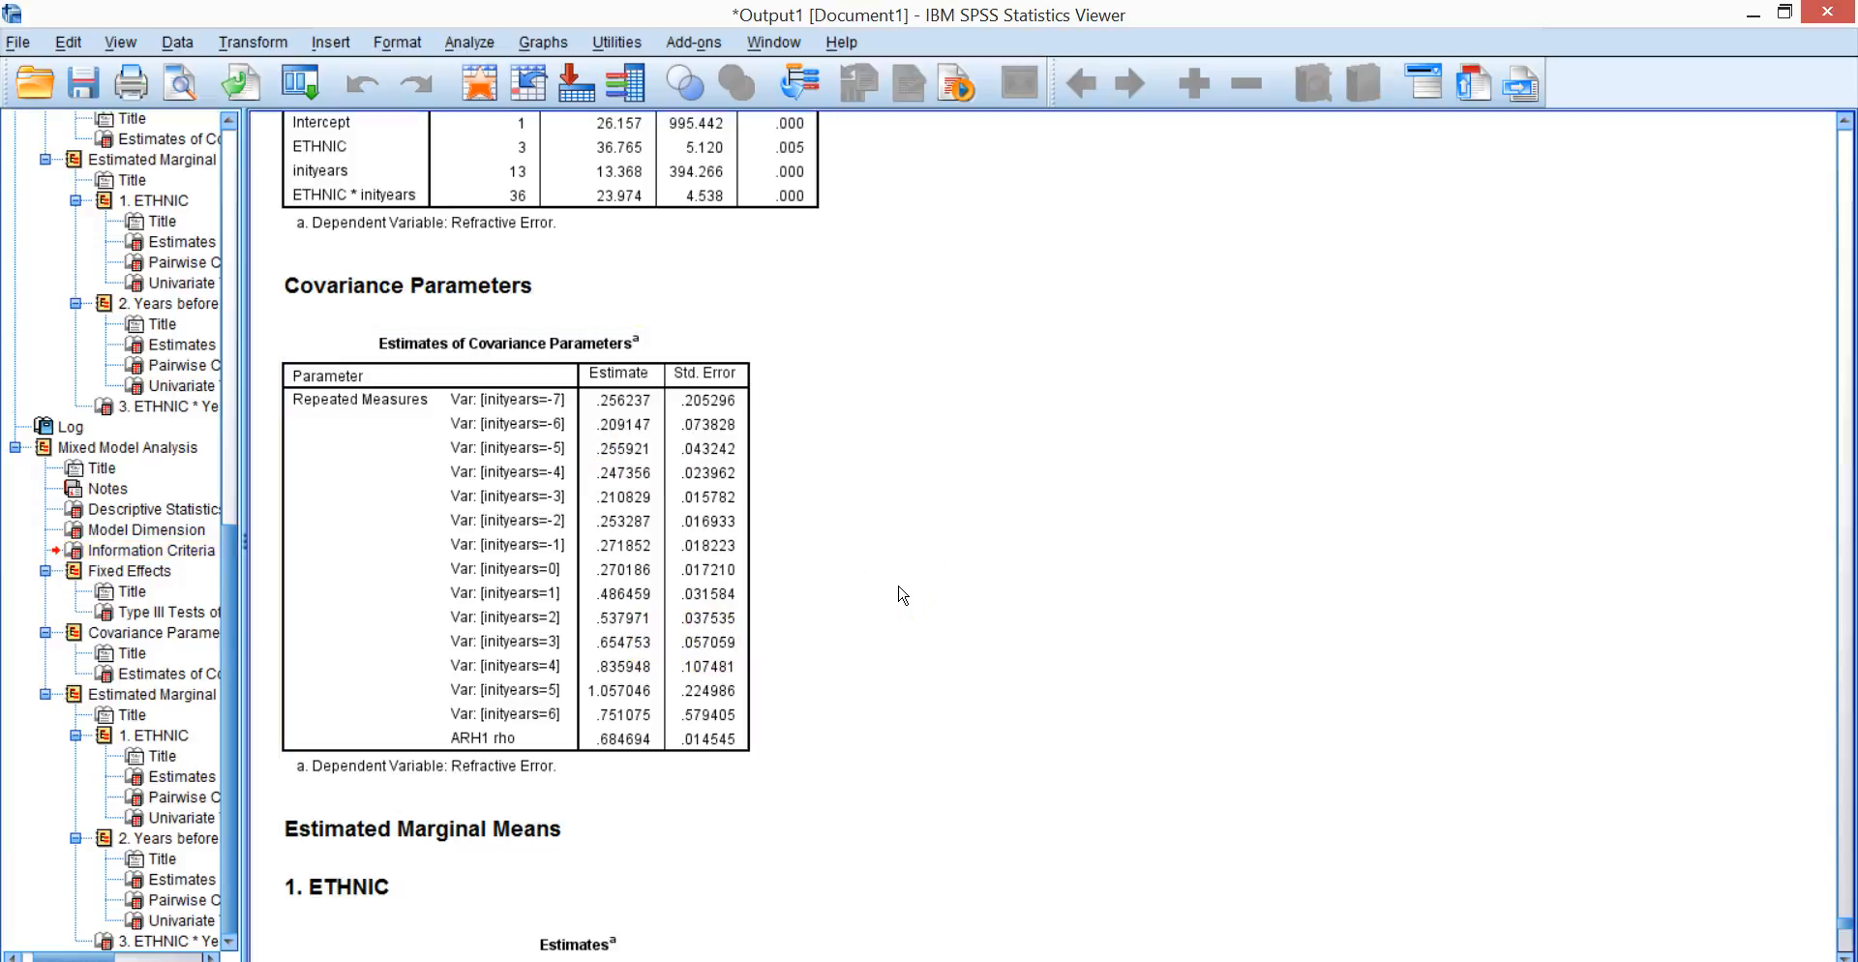
{"action": "left_click", "coordinate": [759, 829]}
{"action": "left_click", "coordinate": [494, 763]}
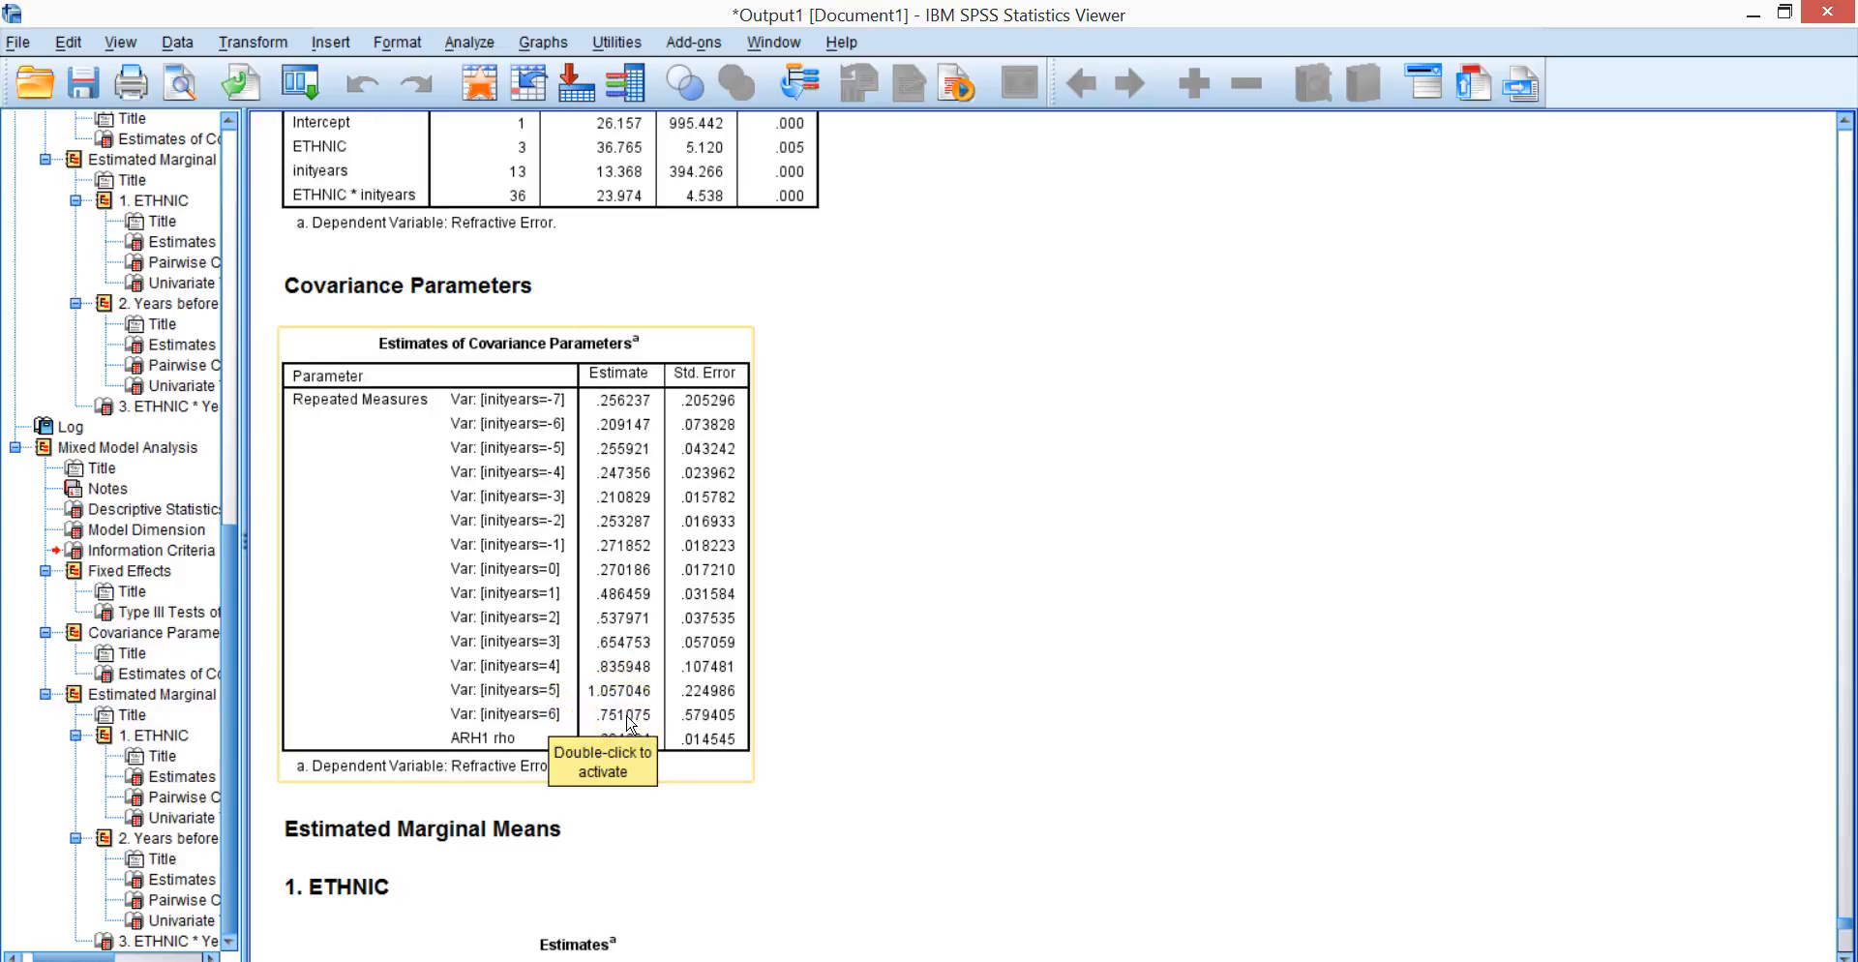
{"action": "left_click", "coordinate": [802, 713]}
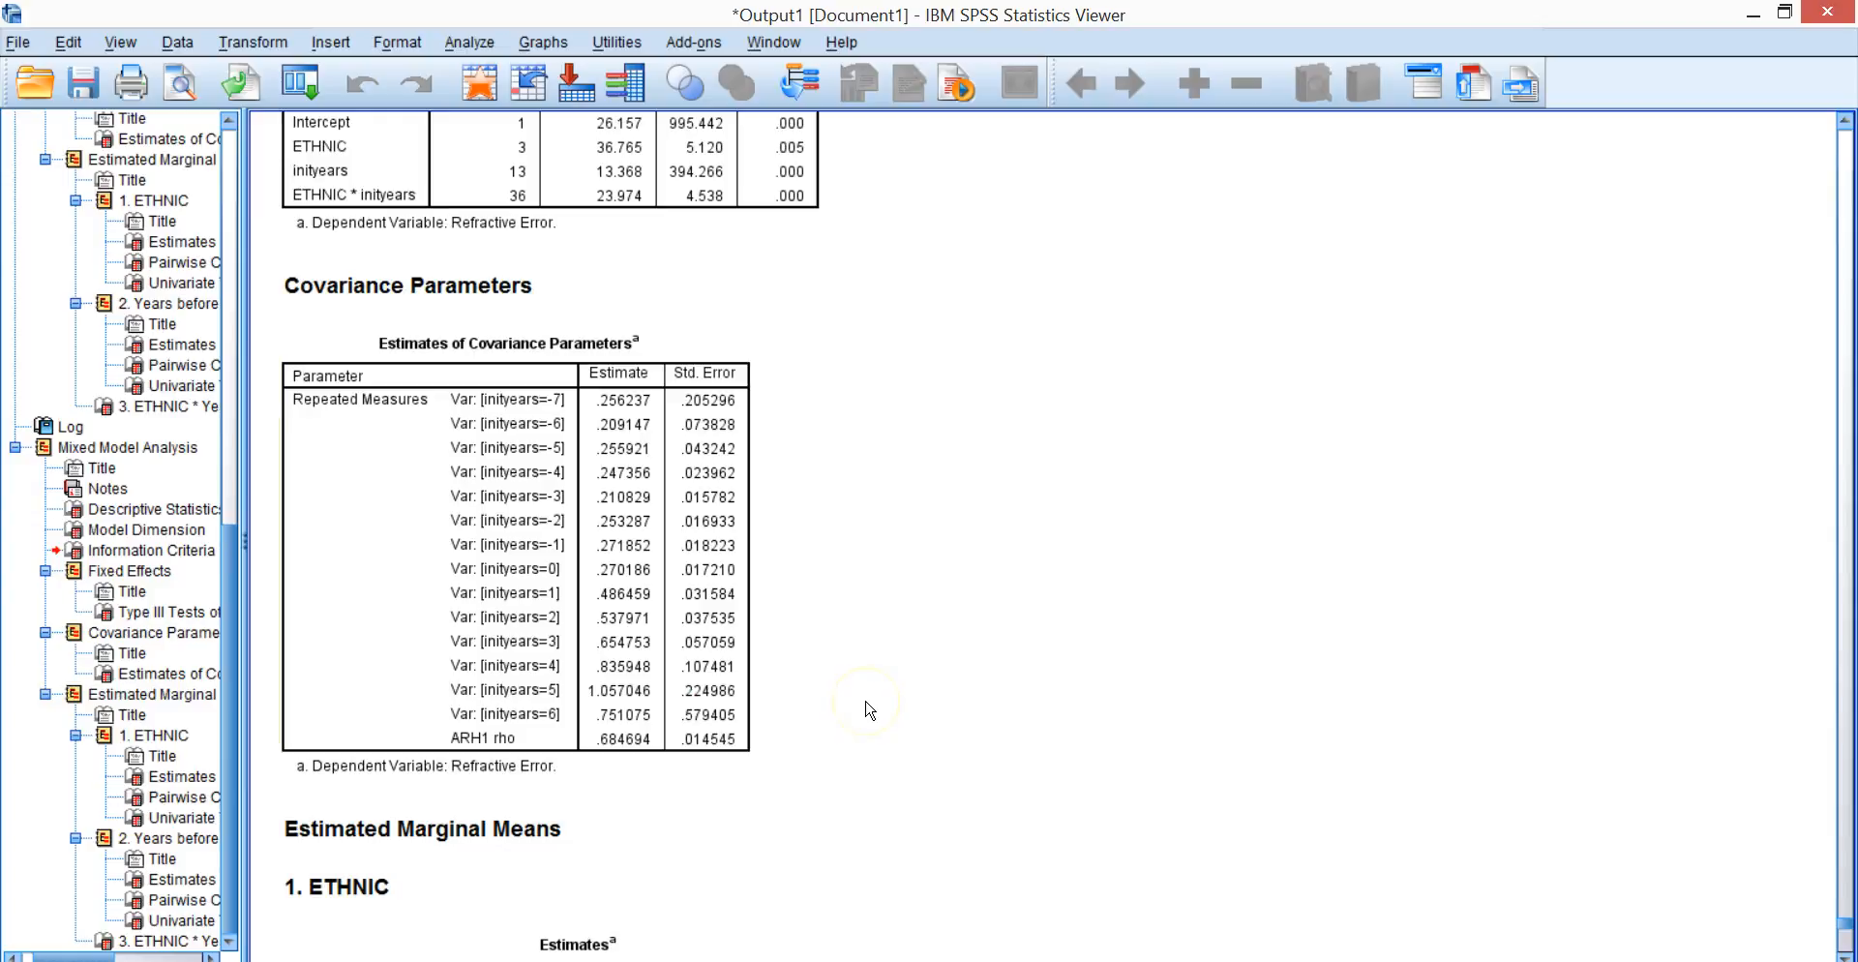
{"action": "left_click", "coordinate": [658, 723]}
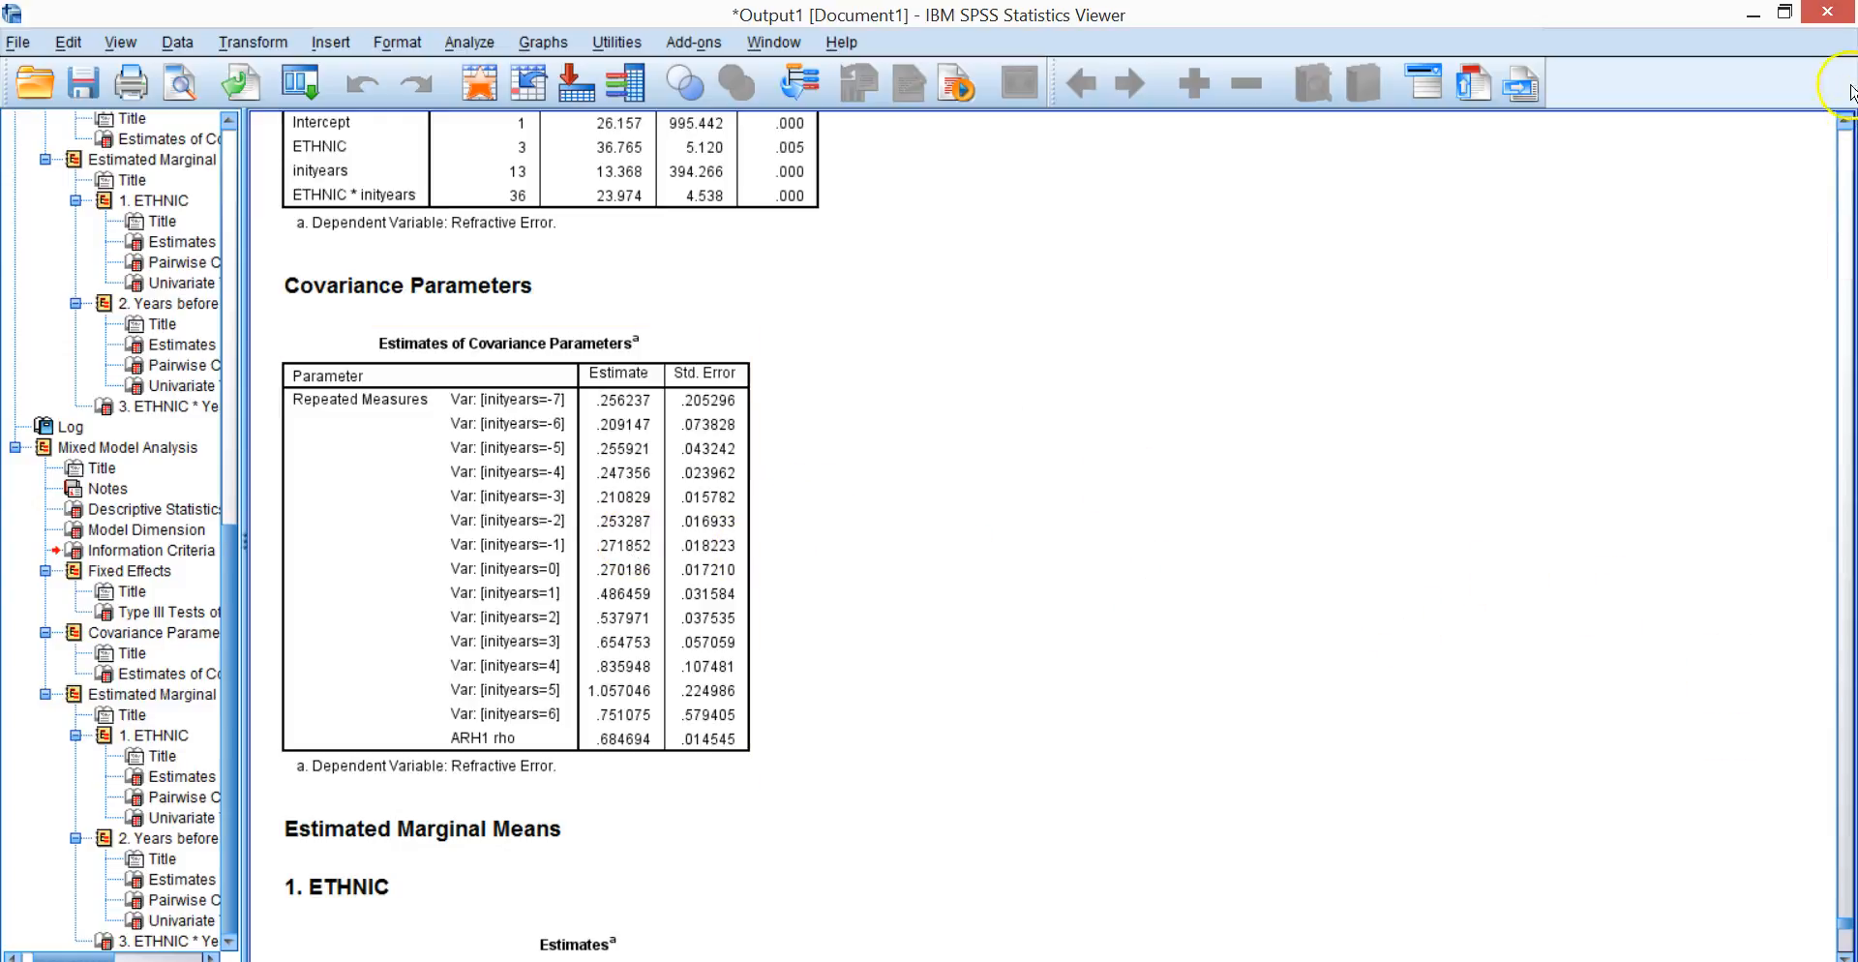
Go back to the latest model's Descriptive Statistics table to examine the standard deviations by year and ethnicity.
{"action": "left_click", "coordinate": [1848, 118]}
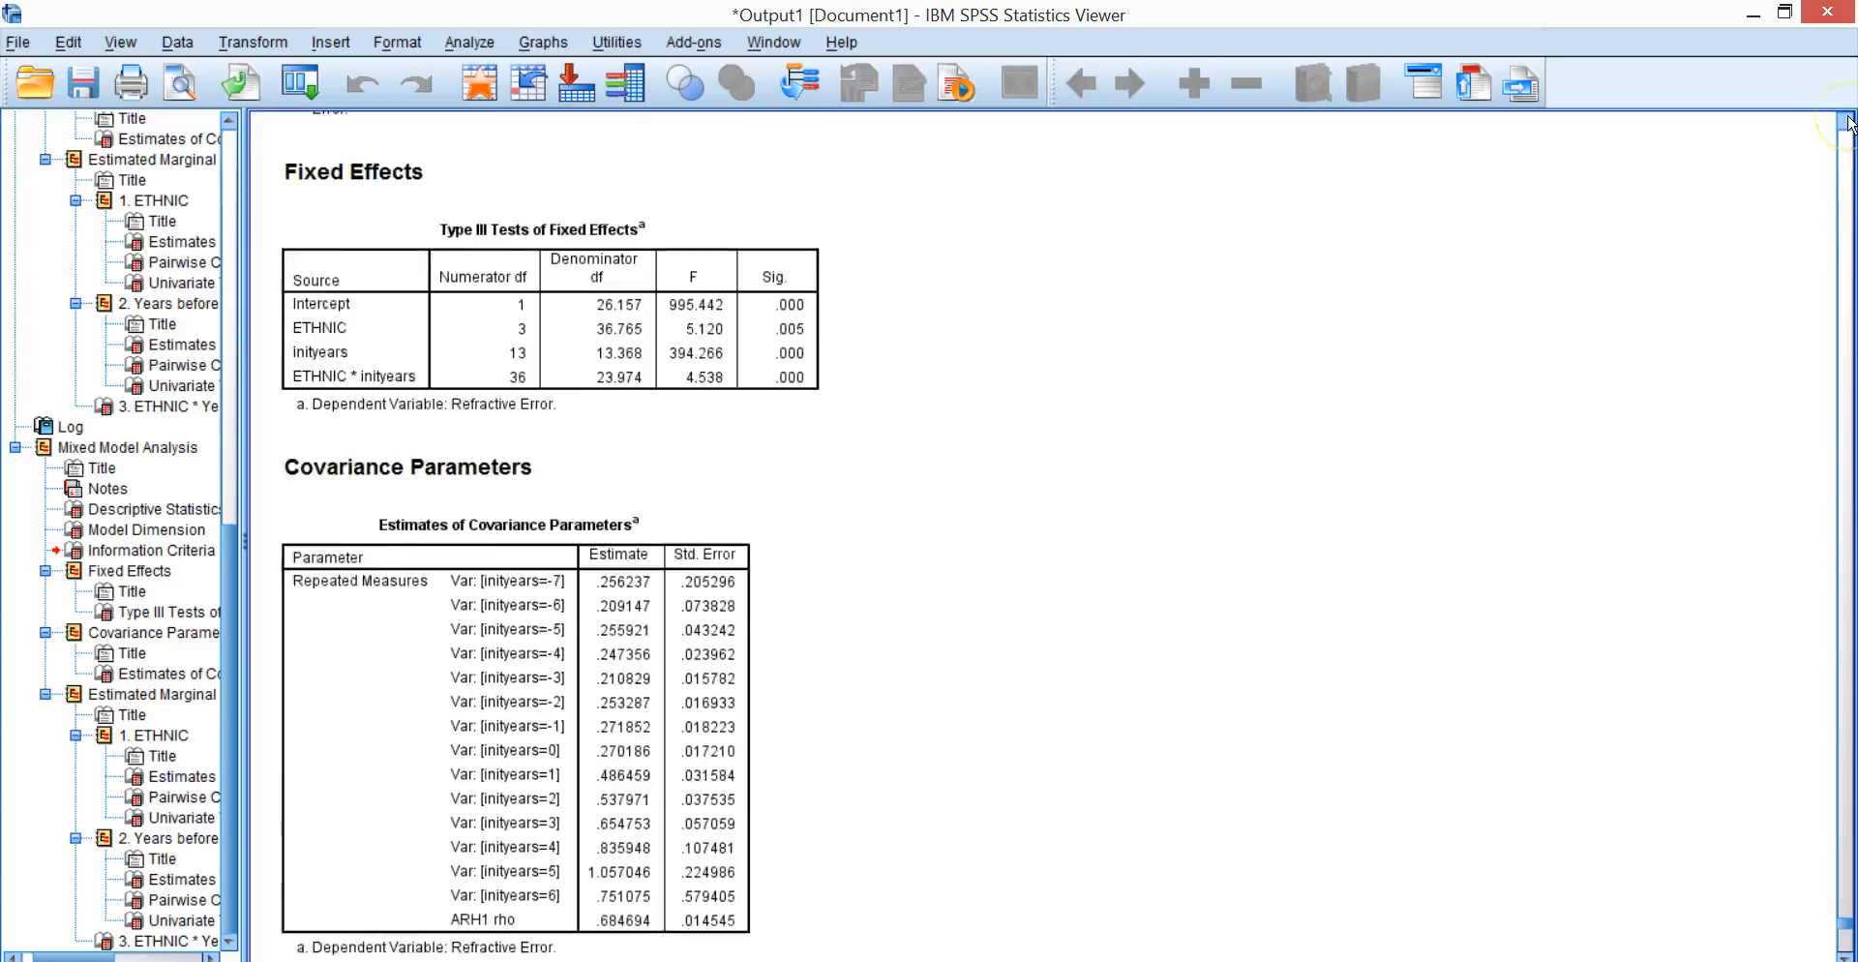
{"action": "left_click_drag", "start_coordinate": [1848, 121], "coordinate": [1848, 120]}
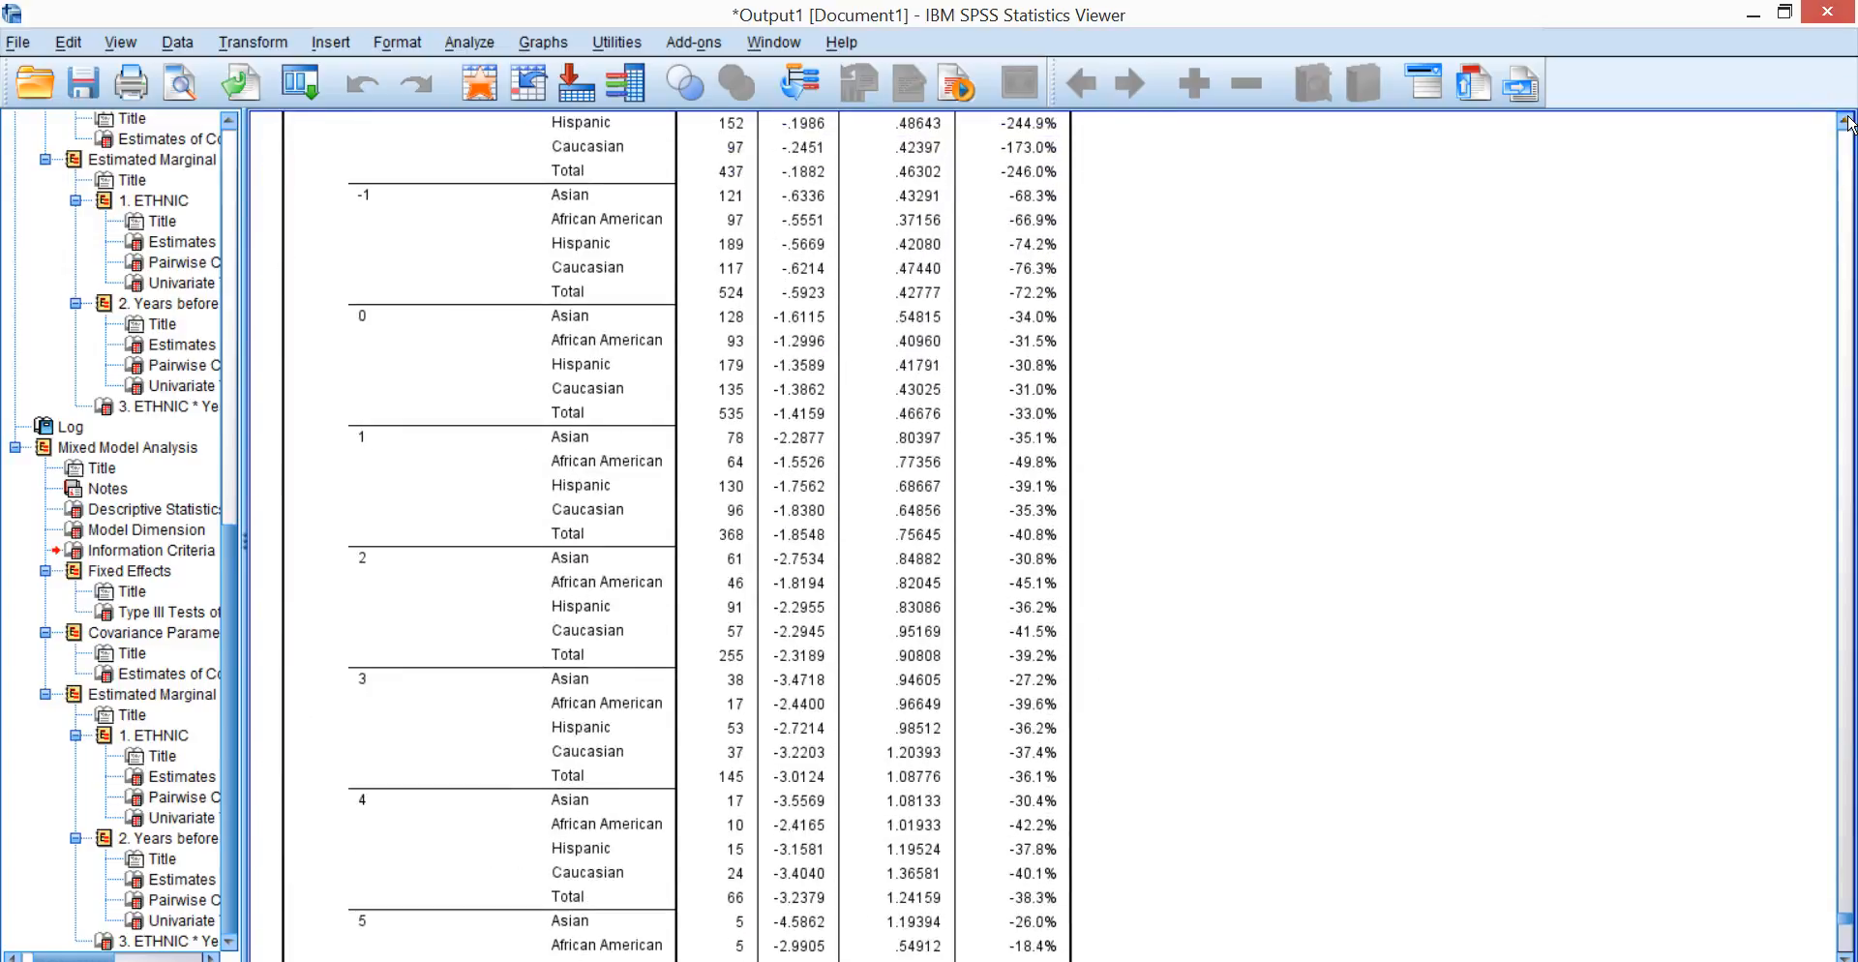
{"action": "left_click", "coordinate": [1842, 782]}
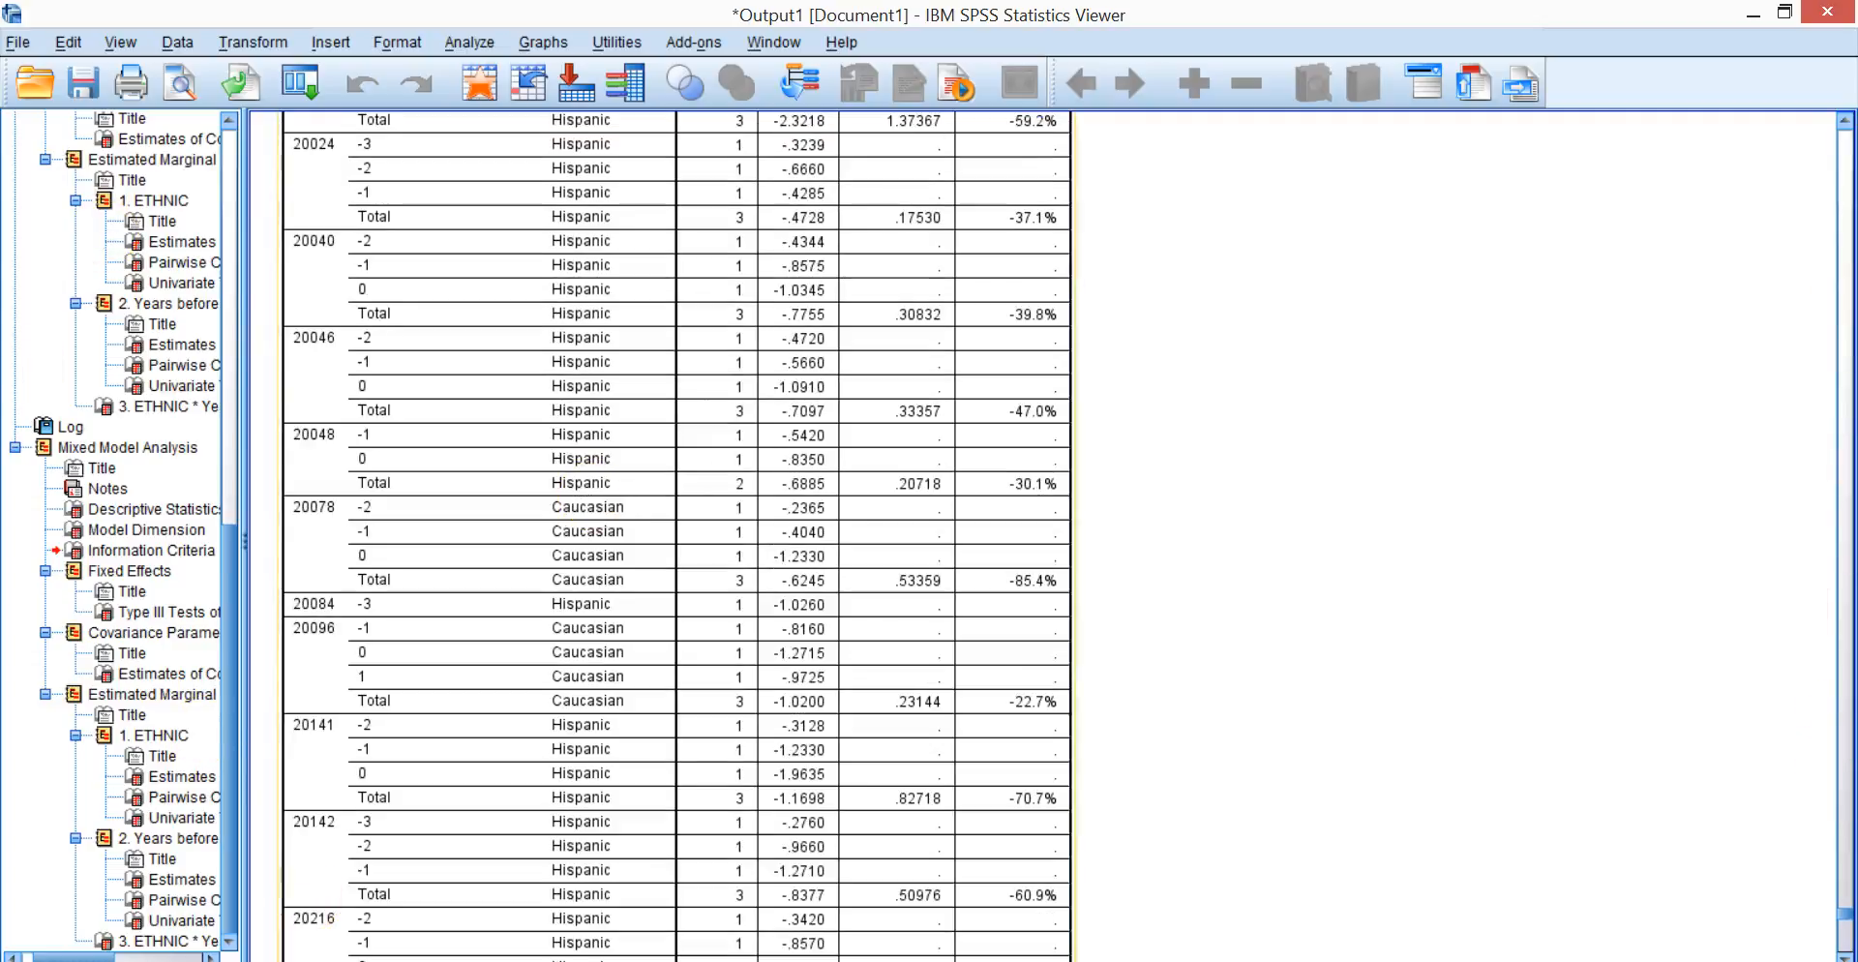